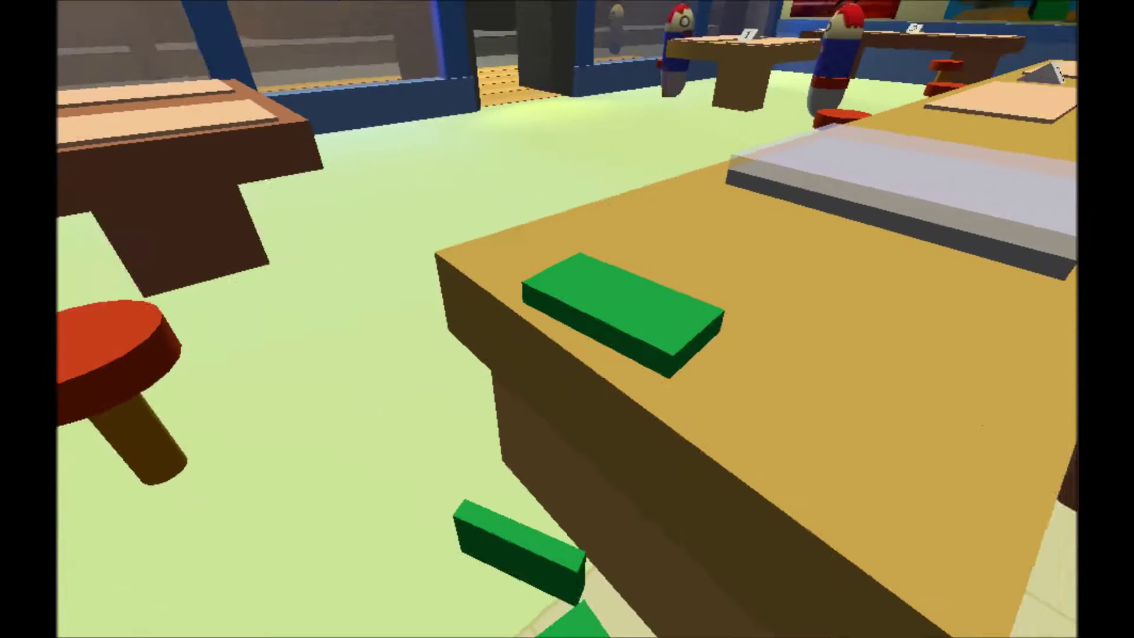
Step: Take out the orange tool from hotbar slot 1
key(1)
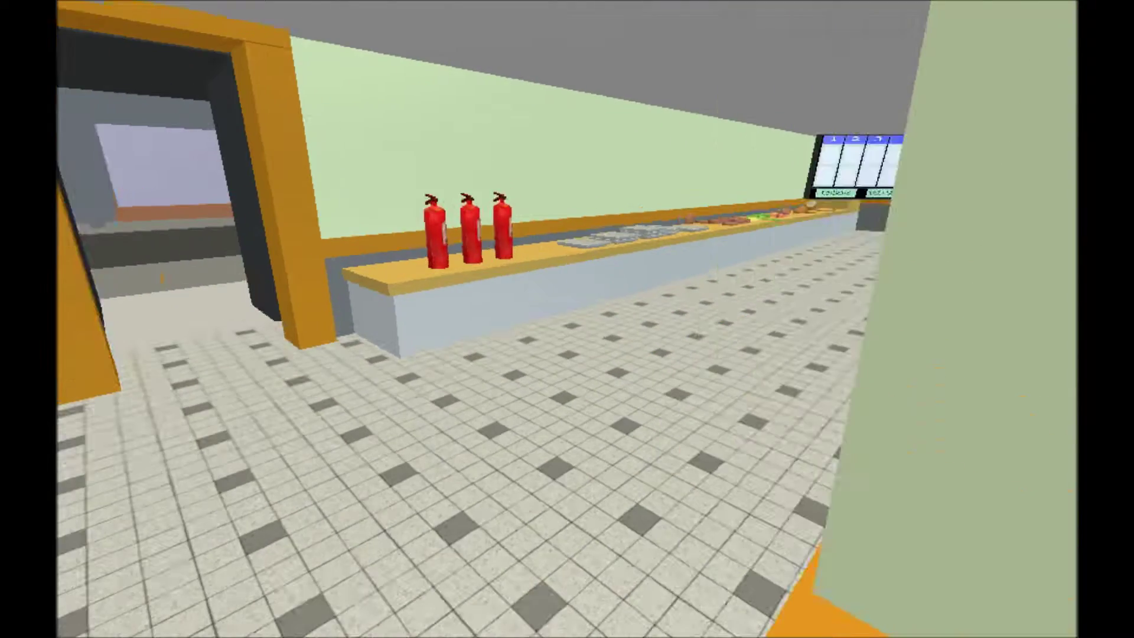
Step: Turn into the corridor past the green pillar
key(w)
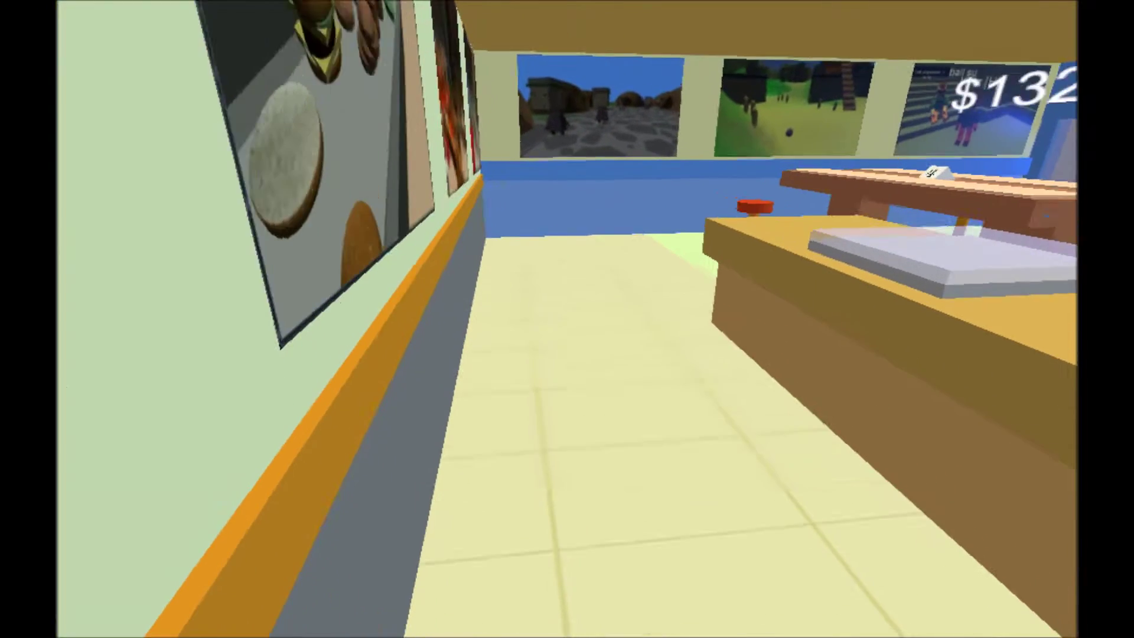
Step: Walk through the dining room past tables 1 and 3 toward the stools
key(w)
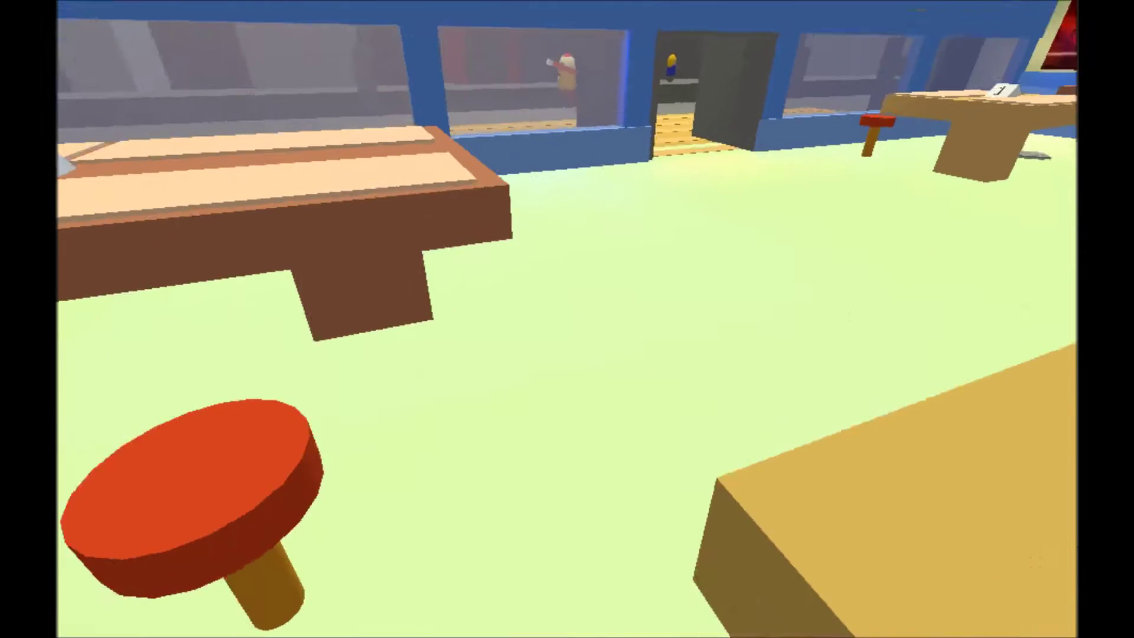
key(w)
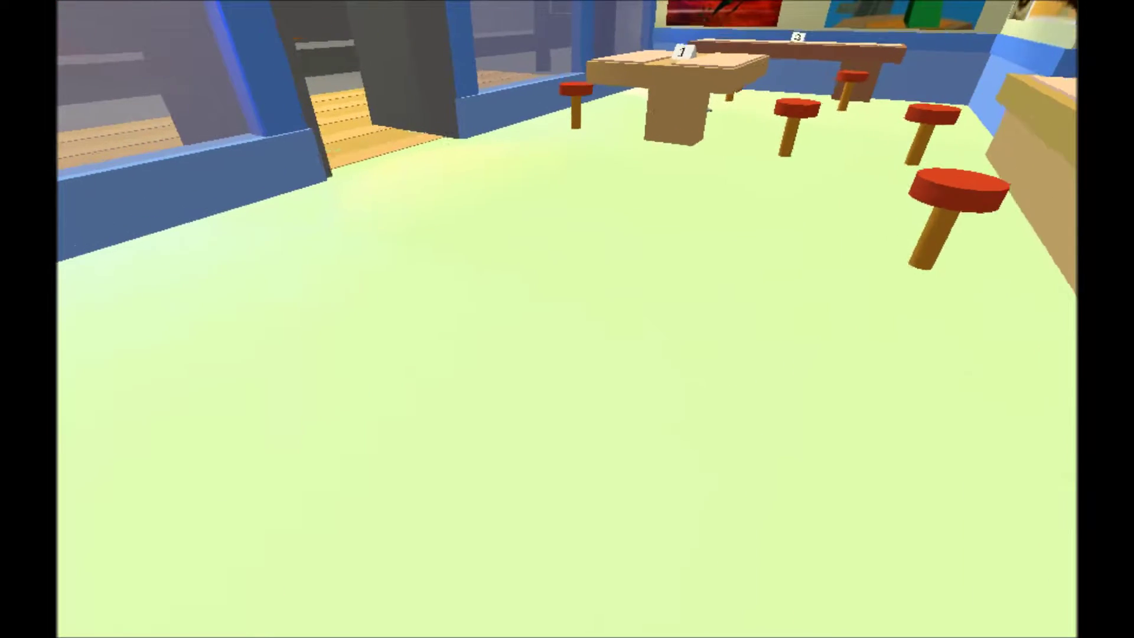
key(w)
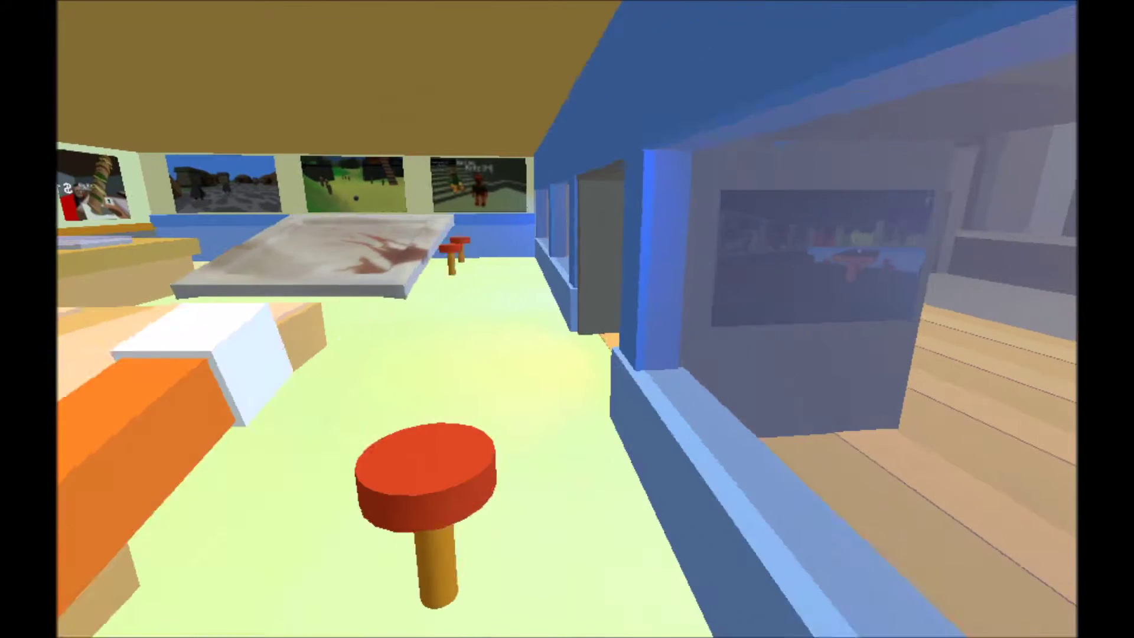
key(w)
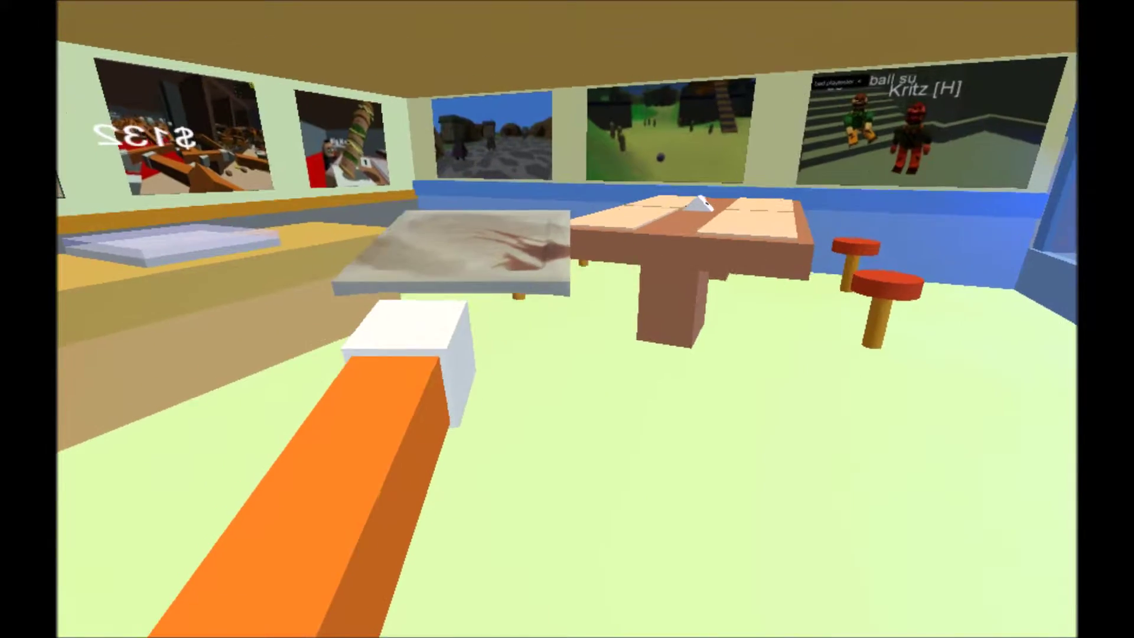
key(w)
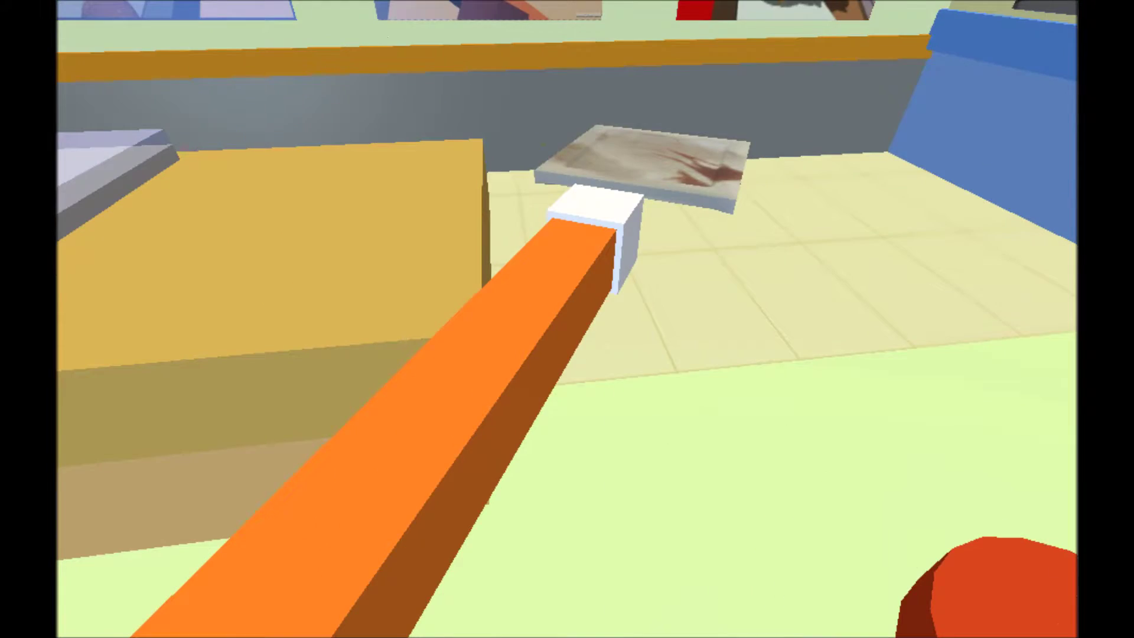
Step: Pick up the dirty tray from the counter and carry it along the counter
drag(567, 319, 266, 320)
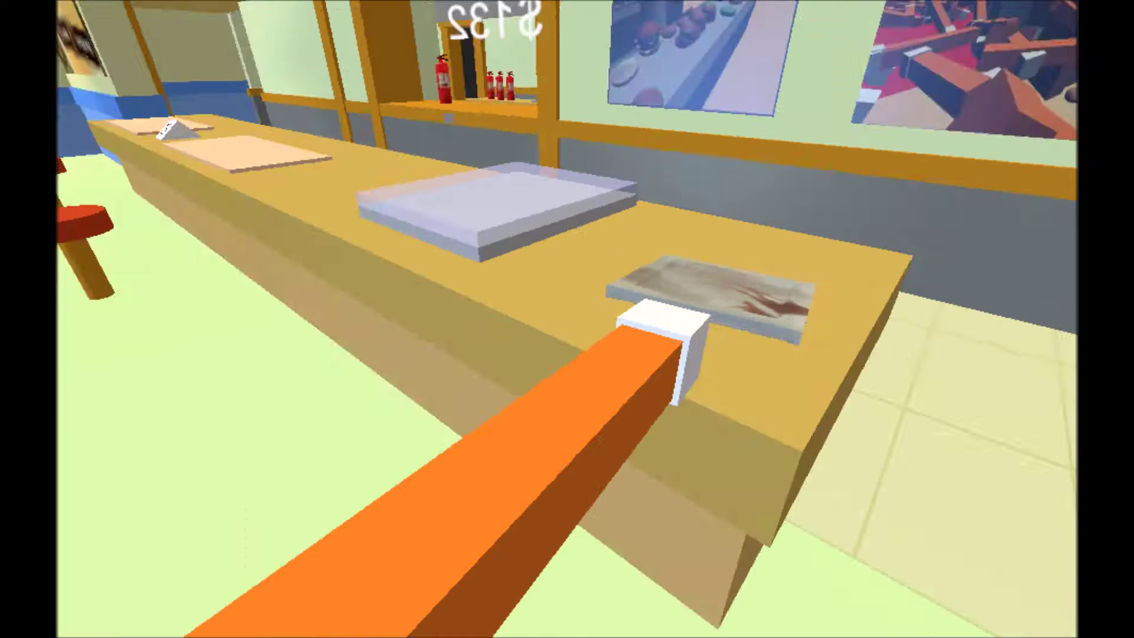
click(568, 319)
key(w)
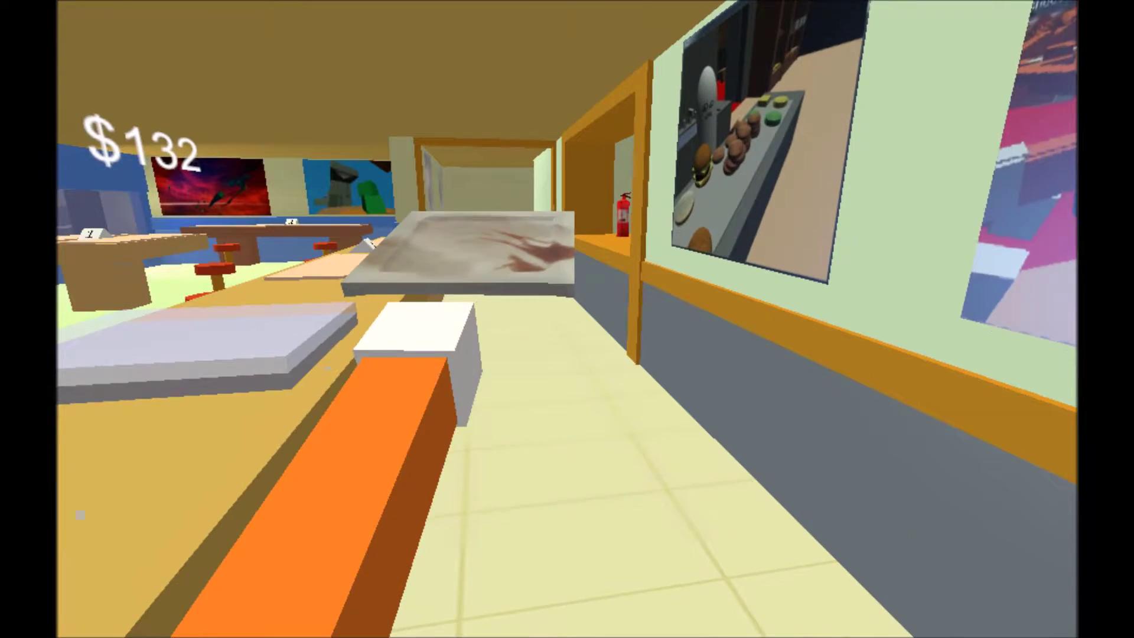
key(w)
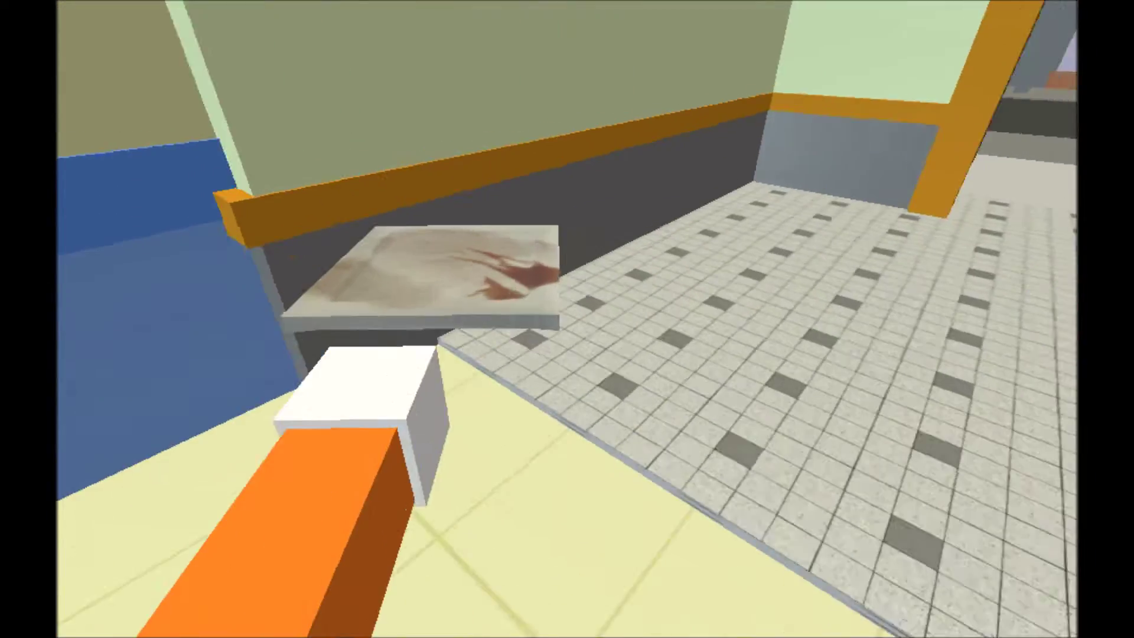
Step: Carry the tray past the ORDERS and DELIVERY board to the sink
mouse_move(568, 319)
mouse_down()
mouse_move(797, 319)
mouse_move(745, 319)
mouse_up()
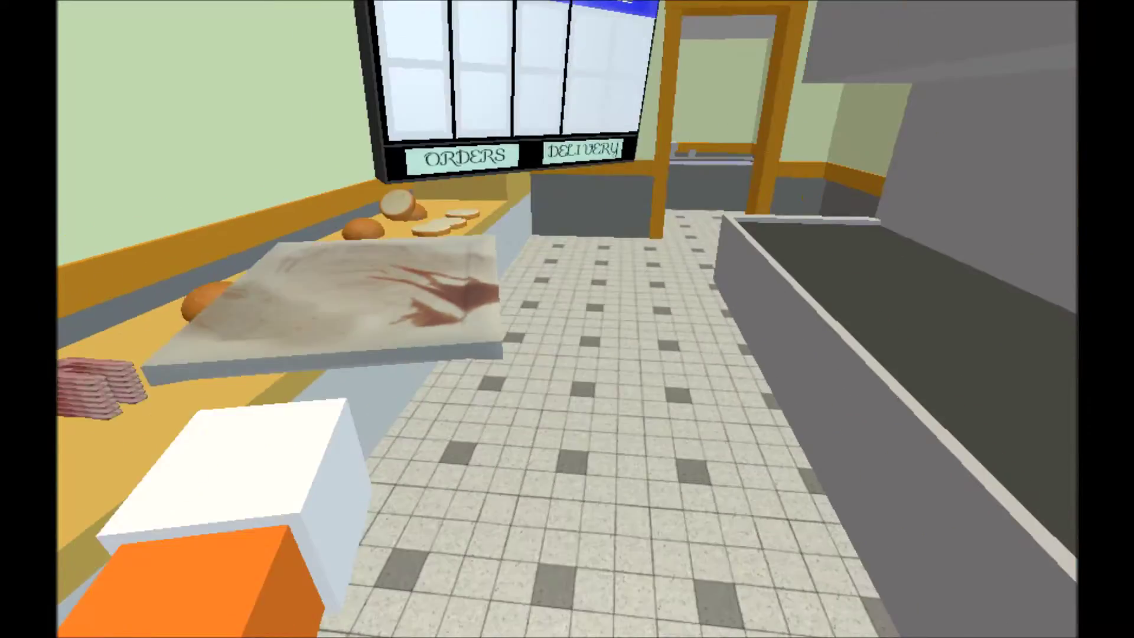
key(w)
key(w)
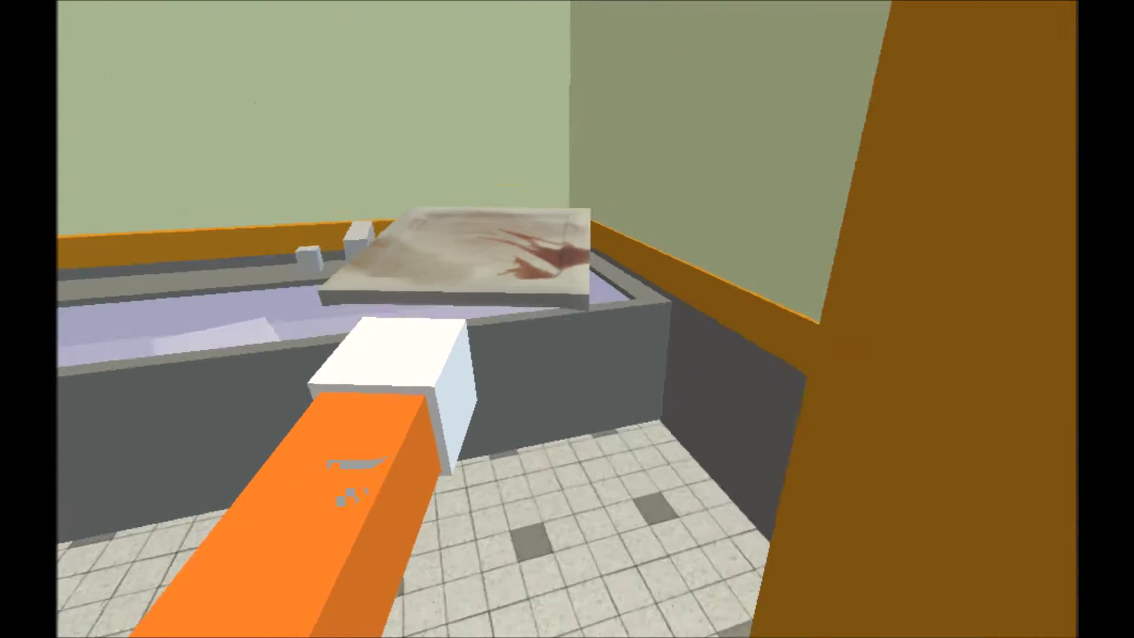
key(w)
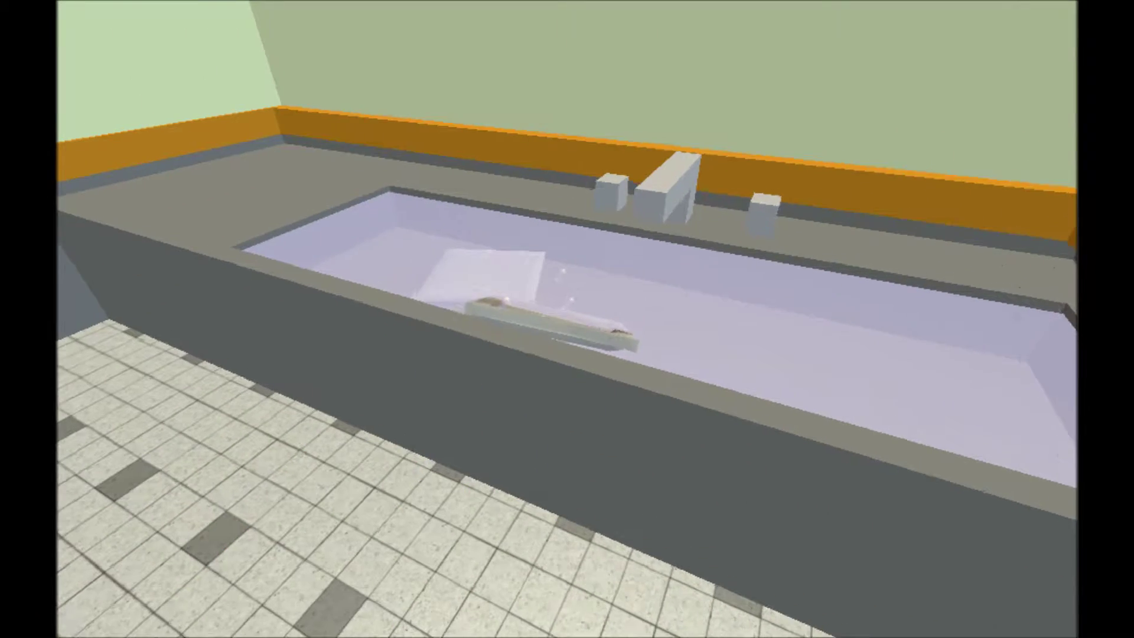
drag(567, 319, 567, 408)
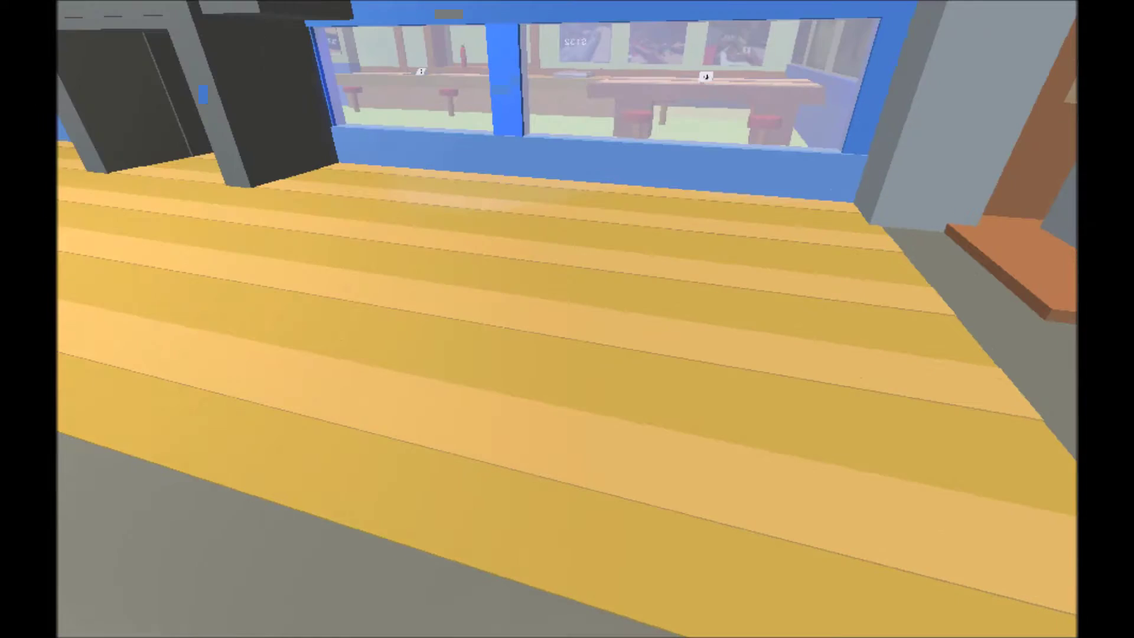
Step: Climb the stairs to the yellow platform and walk onto the street toward a capsule customer
key(w)
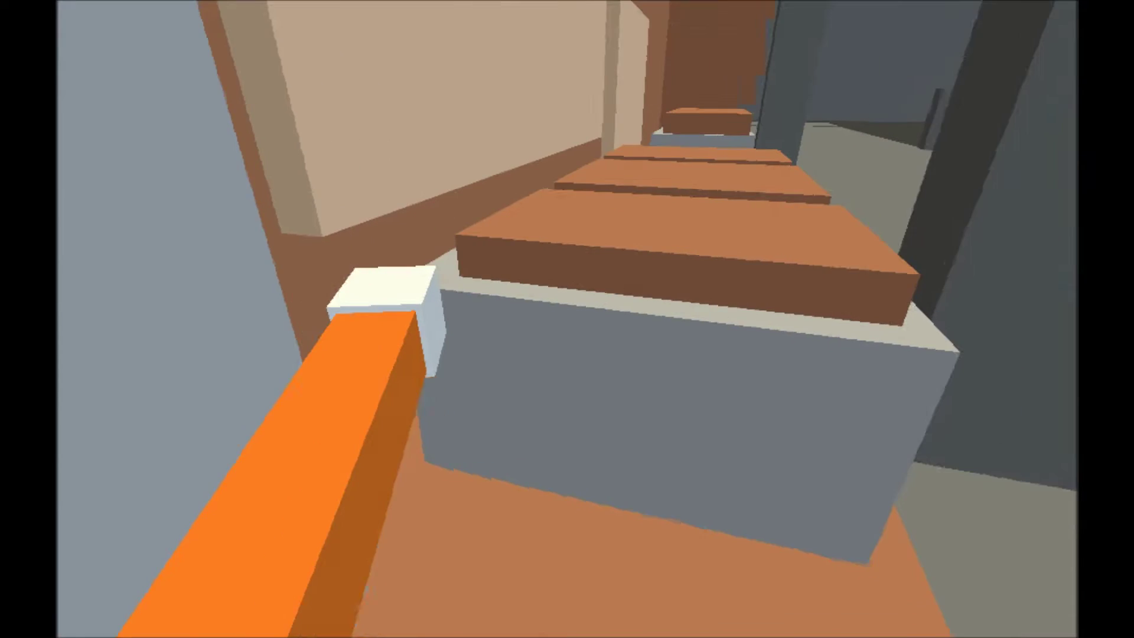
key(w)
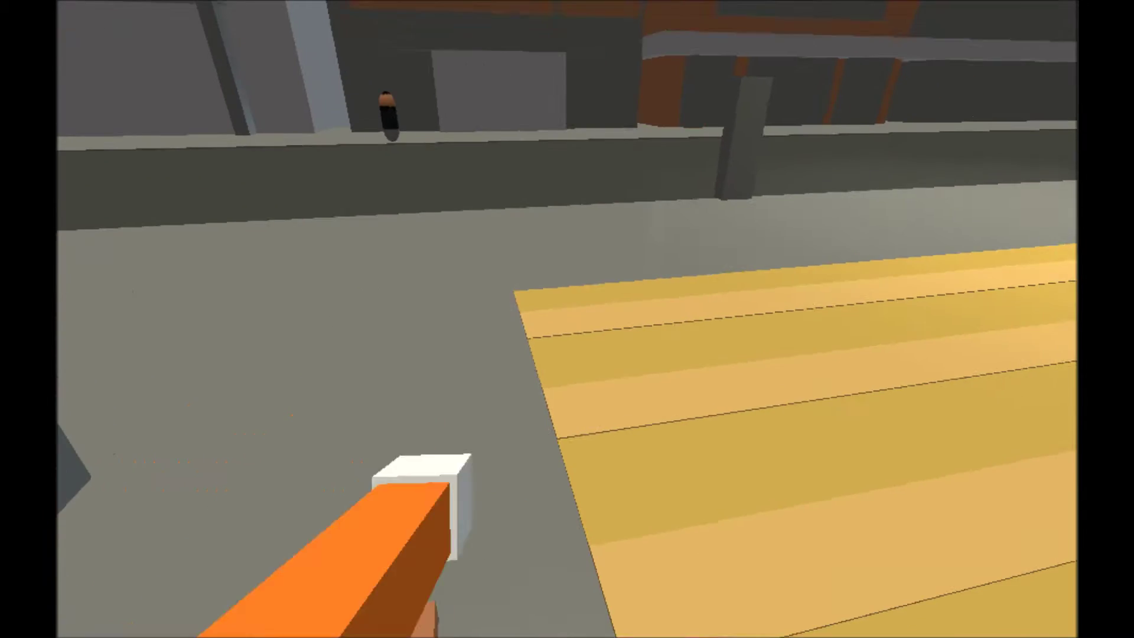
key(w)
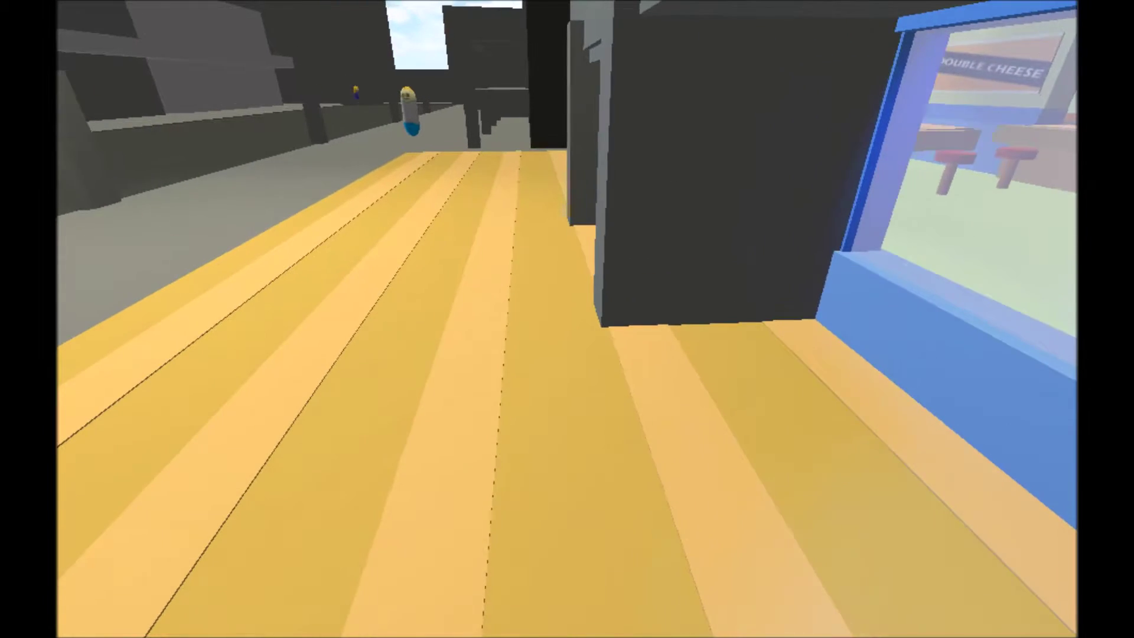
key(w)
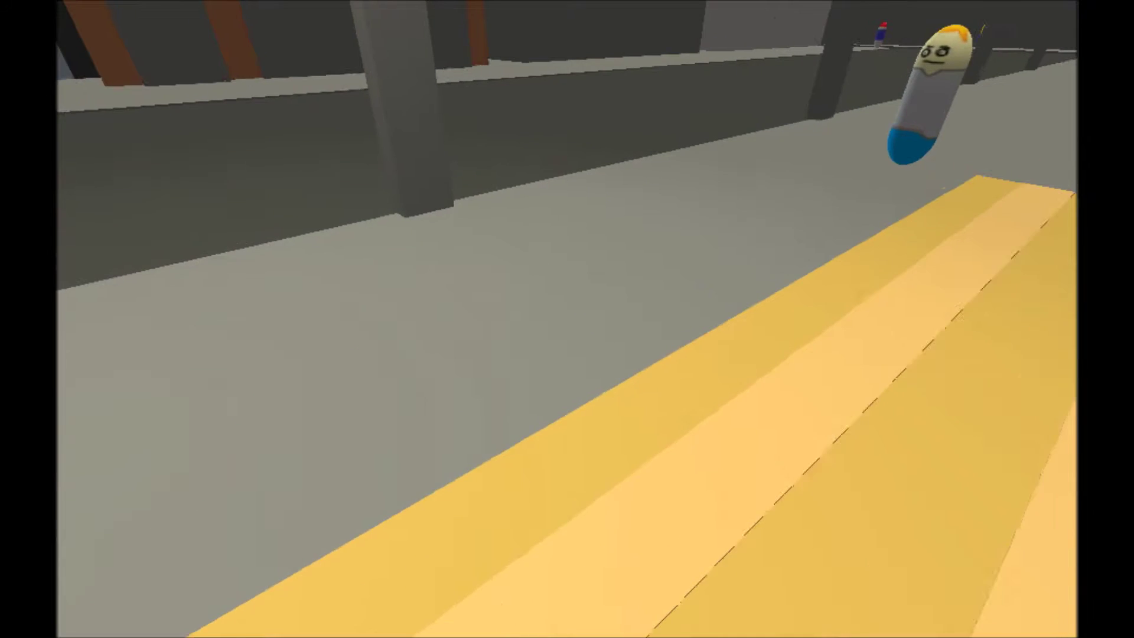
key(w)
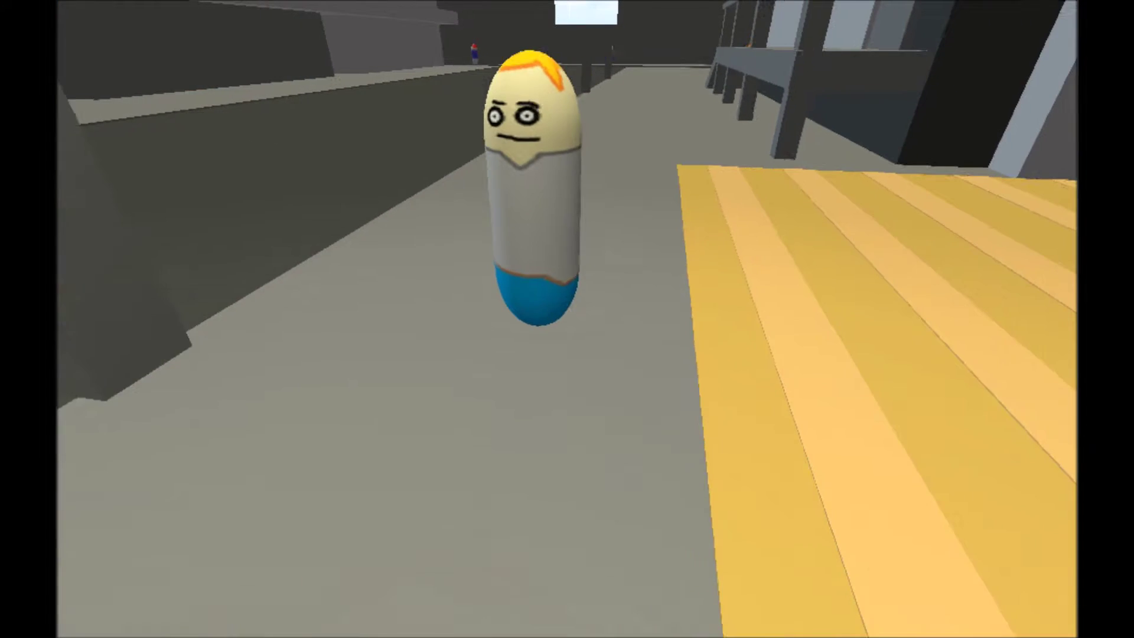
key(w)
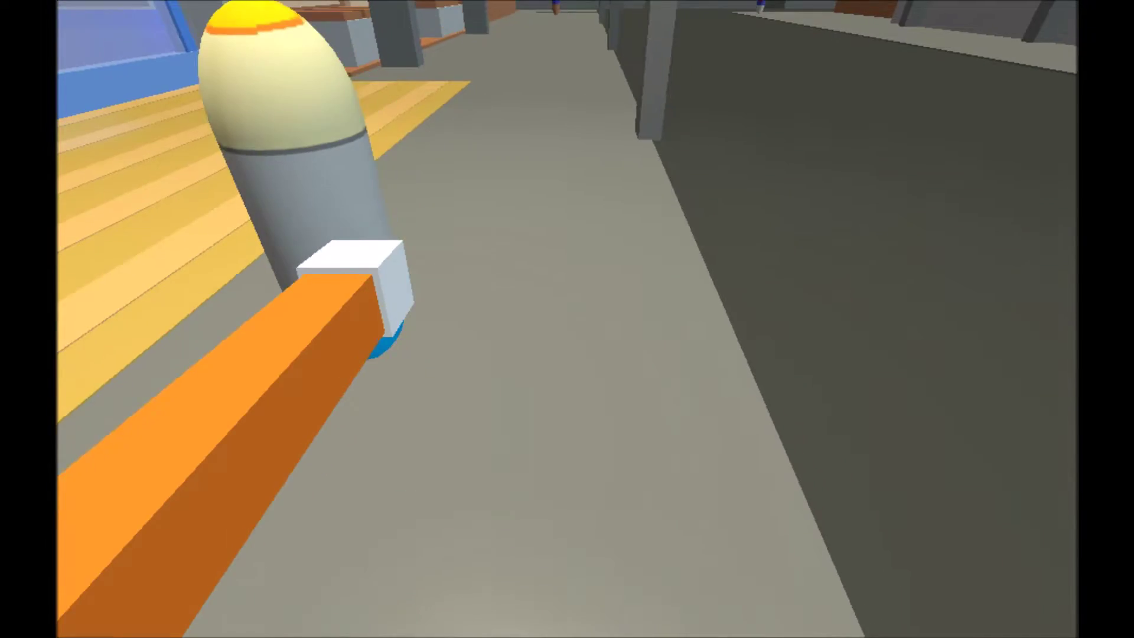
Step: Turn back toward the wall and hit two capsule customers with the orange stick
key(a)
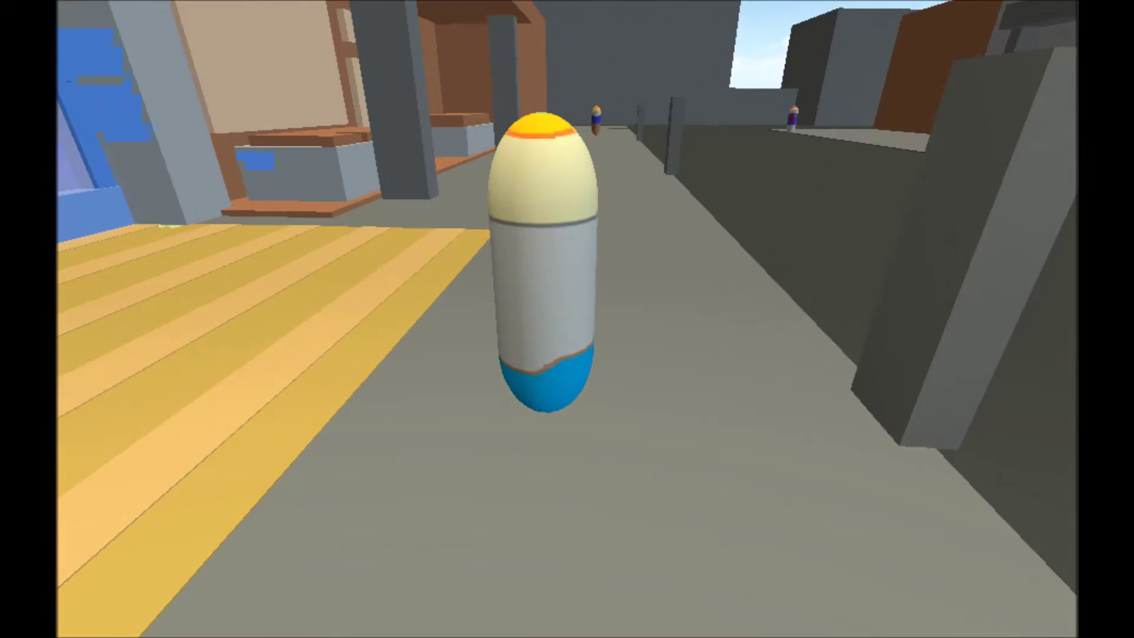
key(w)
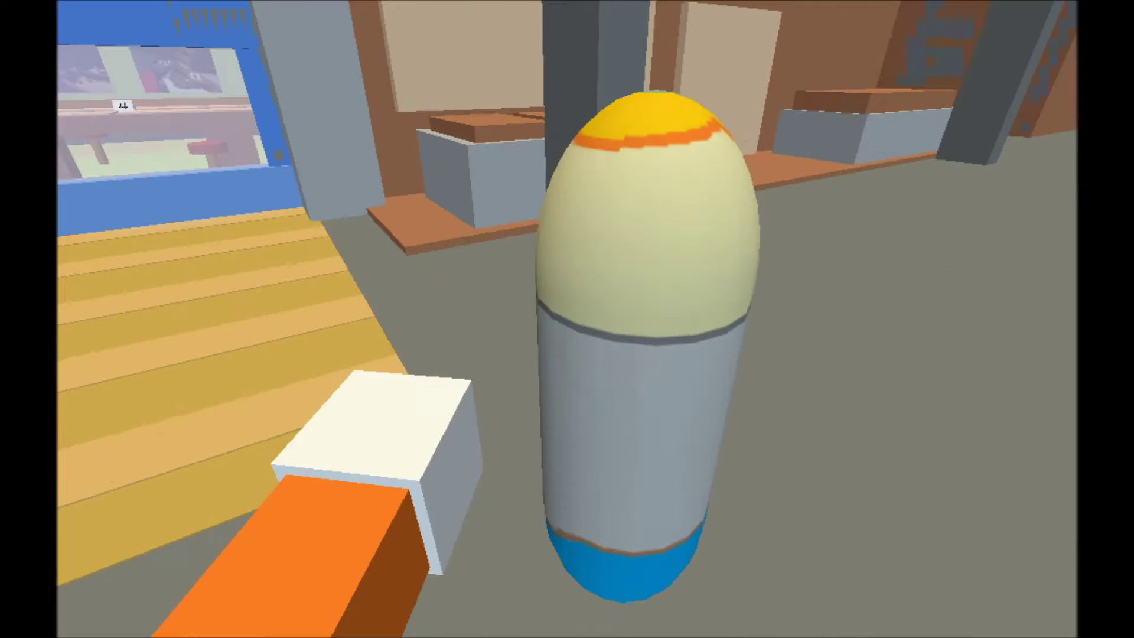
key(w)
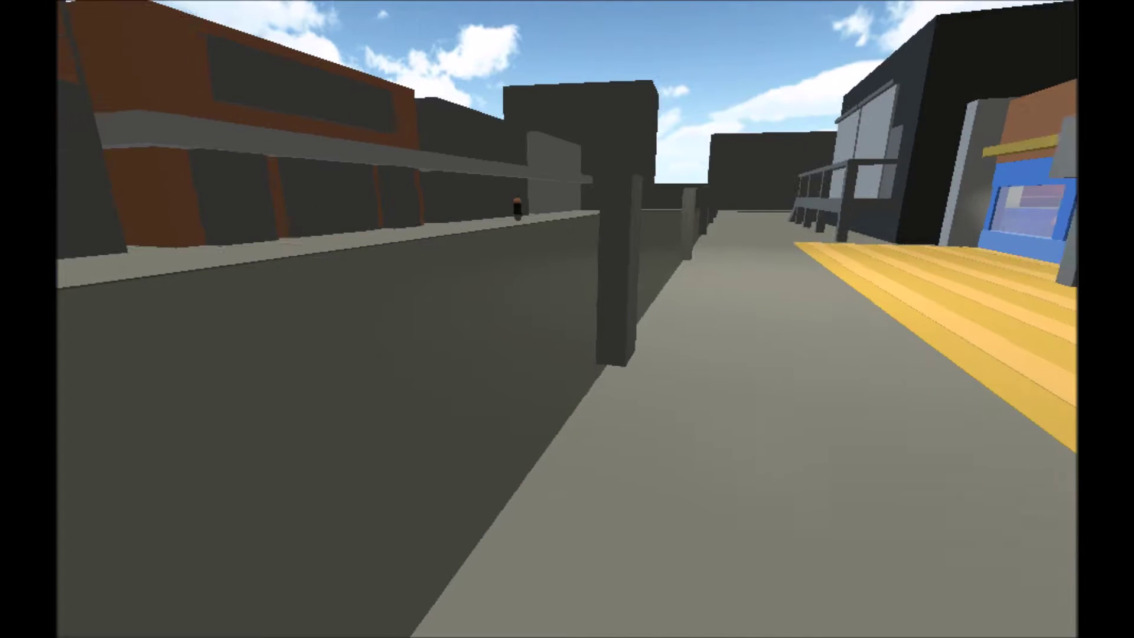
key(d)
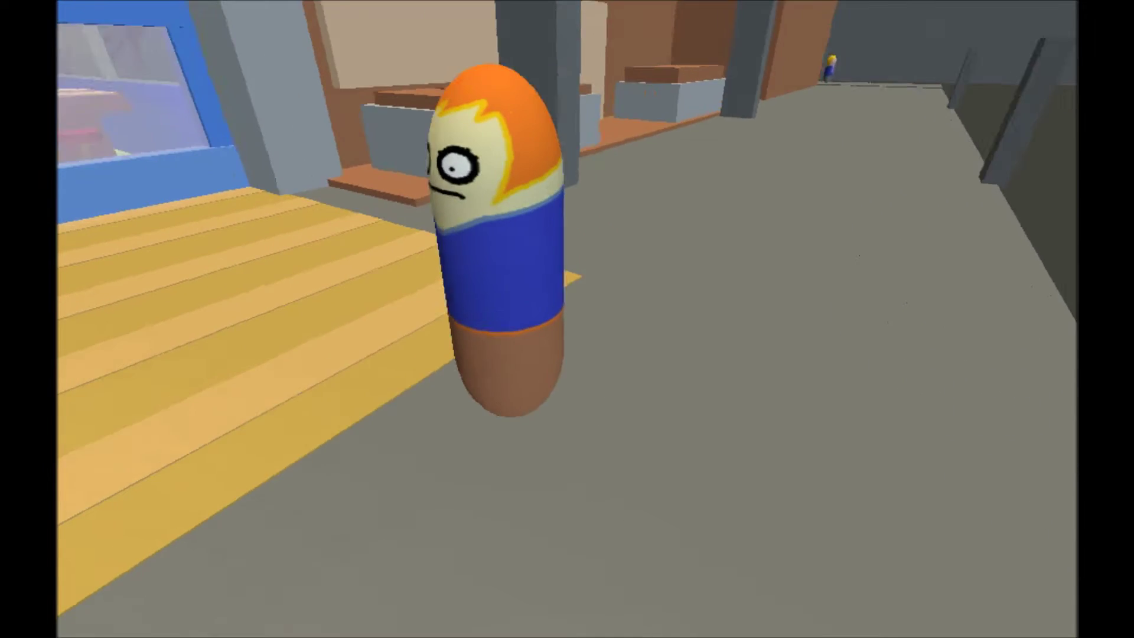
click(567, 320)
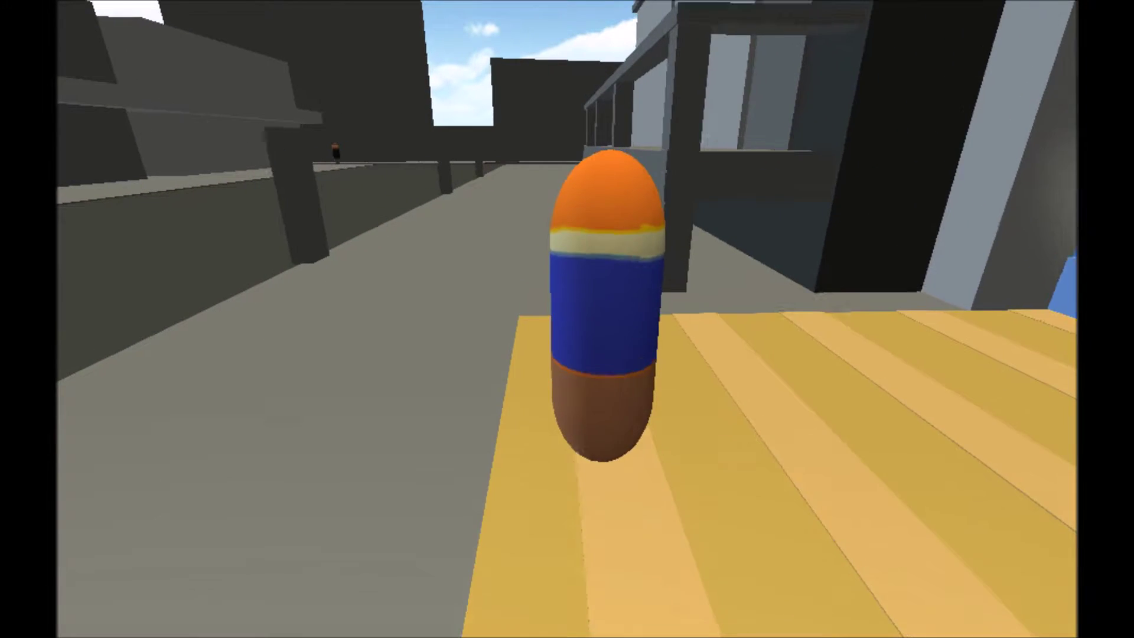
click(568, 319)
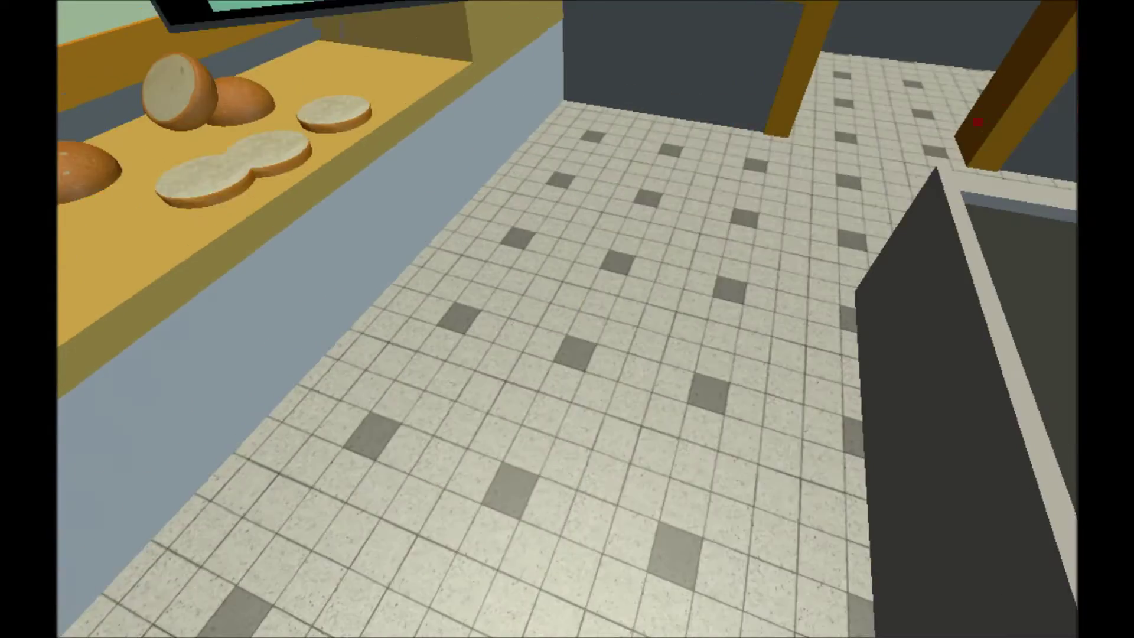
Step: Walk to the bathtub, then back down the kitchen corridor to the fire extinguishers
key(w)
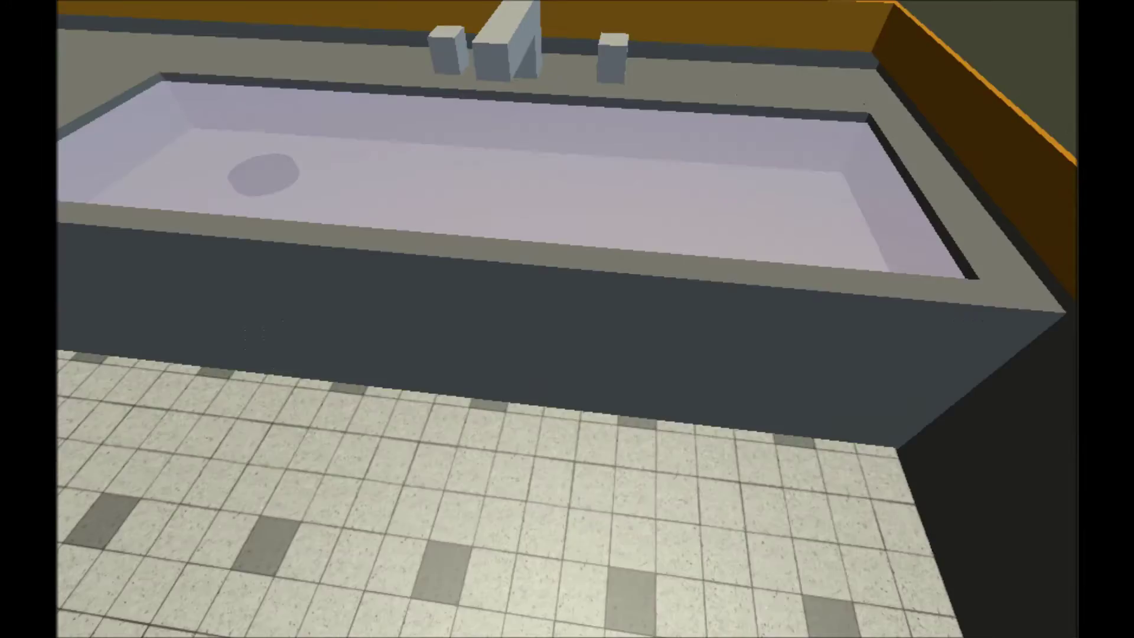
key(w)
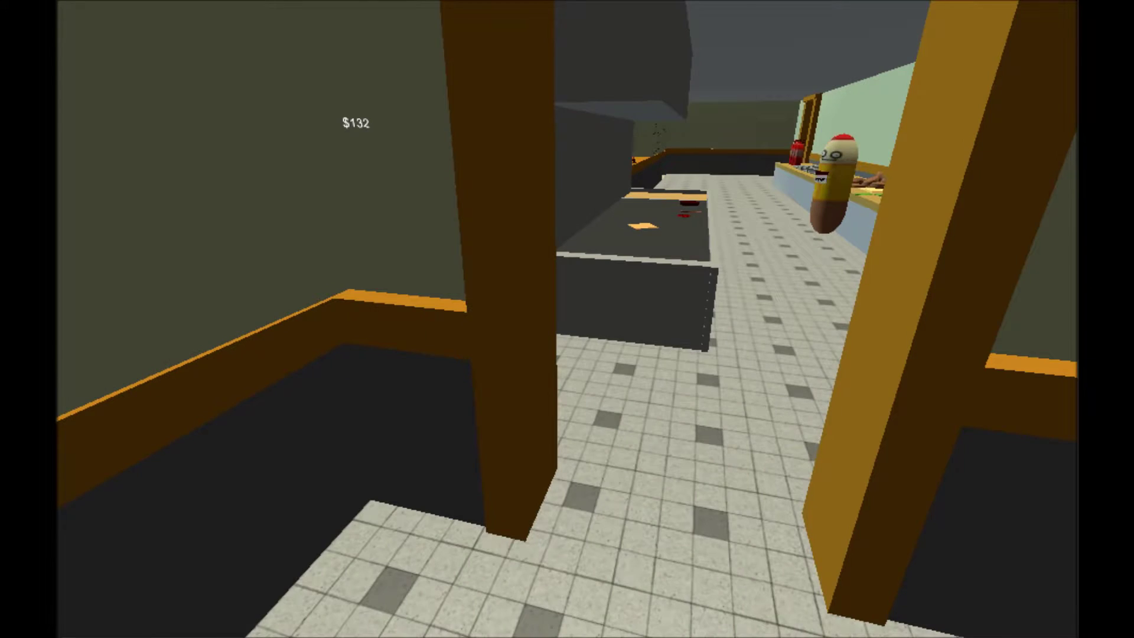
key(w)
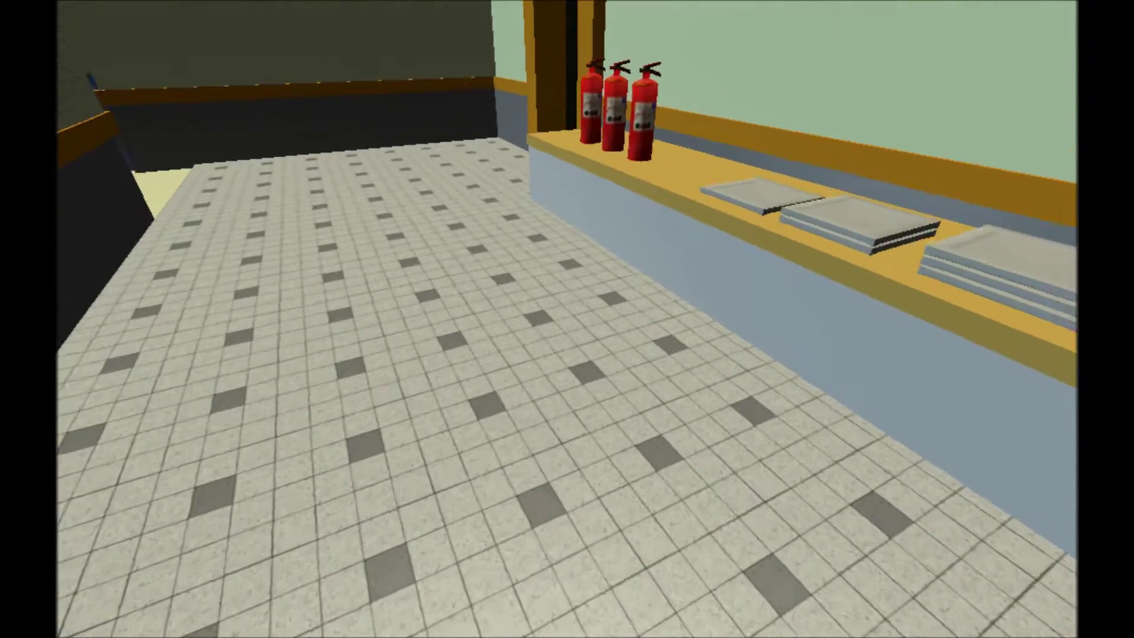
key(w)
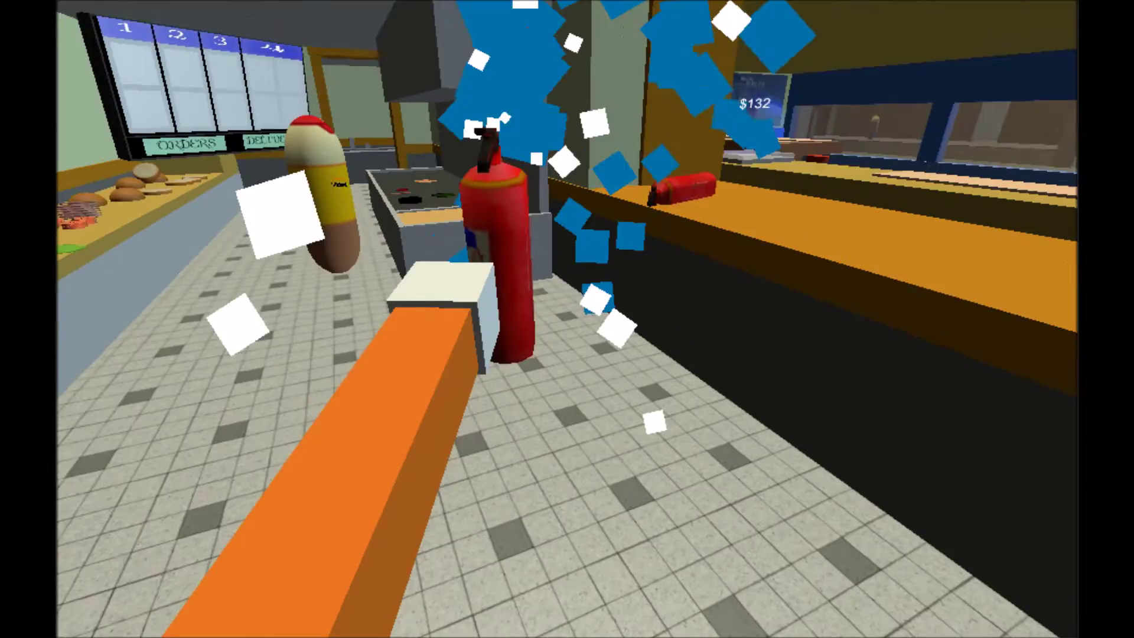
Step: Move toward the fire extinguisher while it sprays
key(w)
key(w)
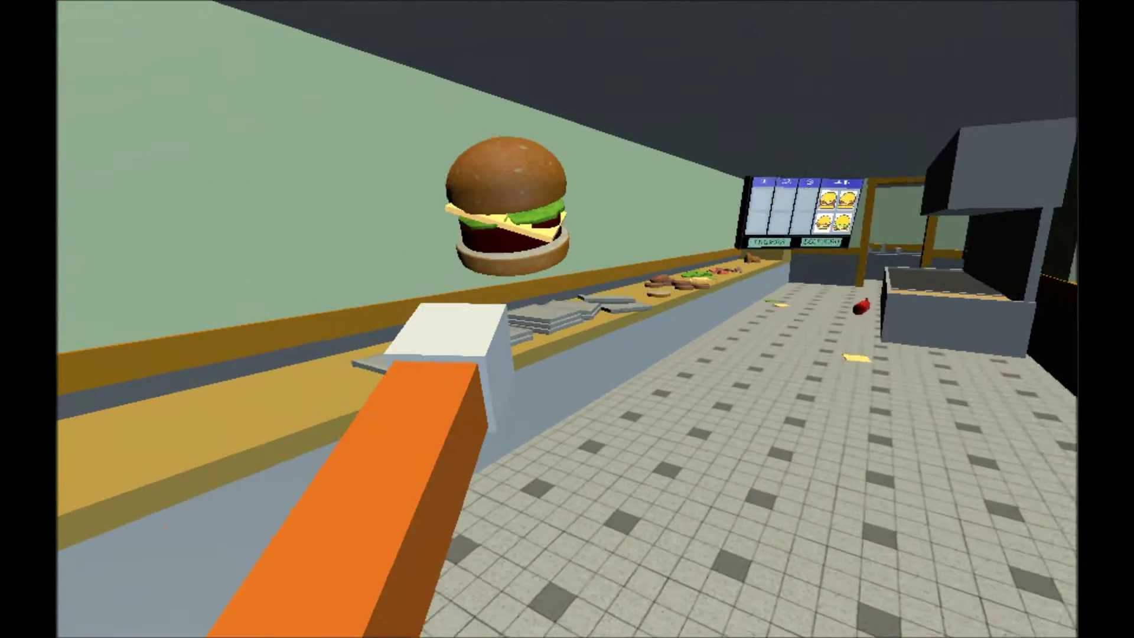
Step: Walk along the counter with the tray and drop it on the floor
key(w)
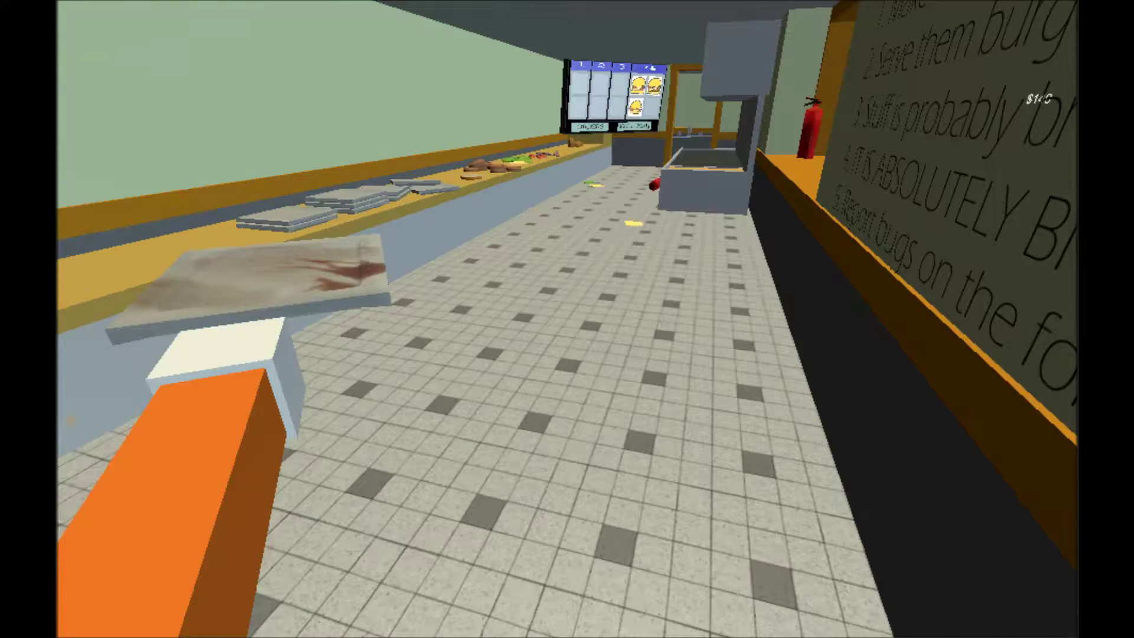
click(567, 319)
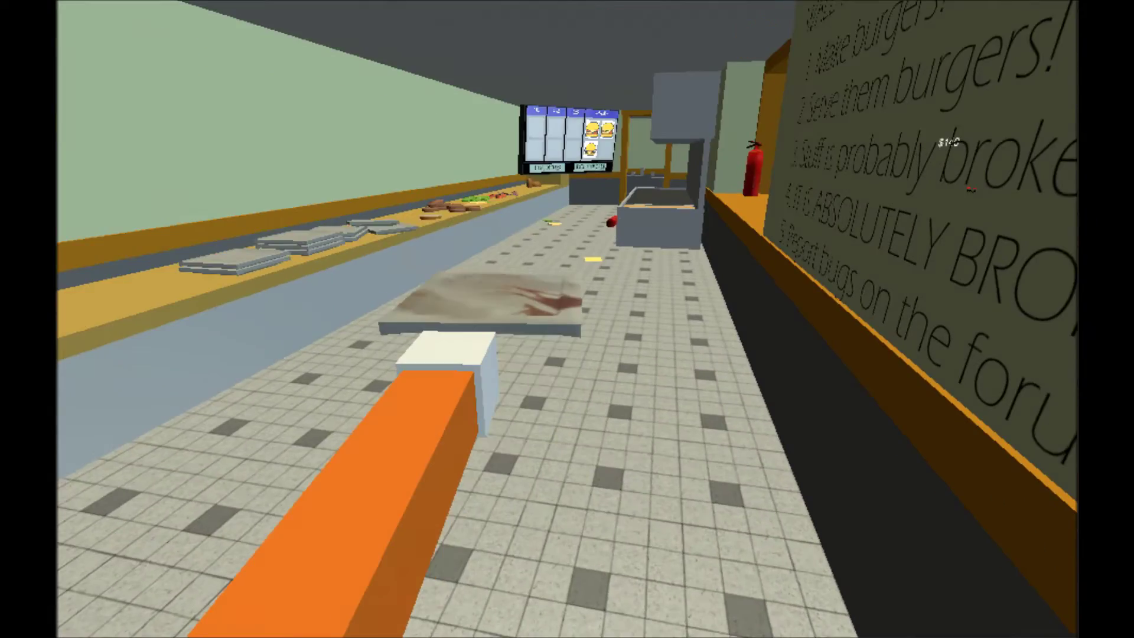
Step: Pick up the serving tray and walk past the order board through the doorway to the grill
click(567, 319)
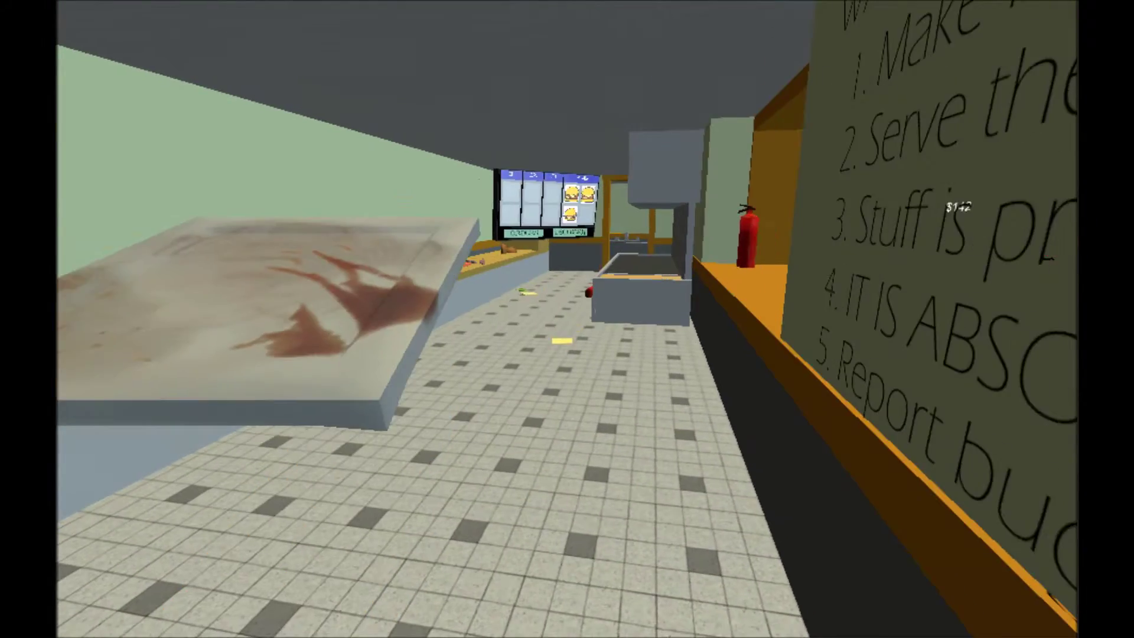
key(w)
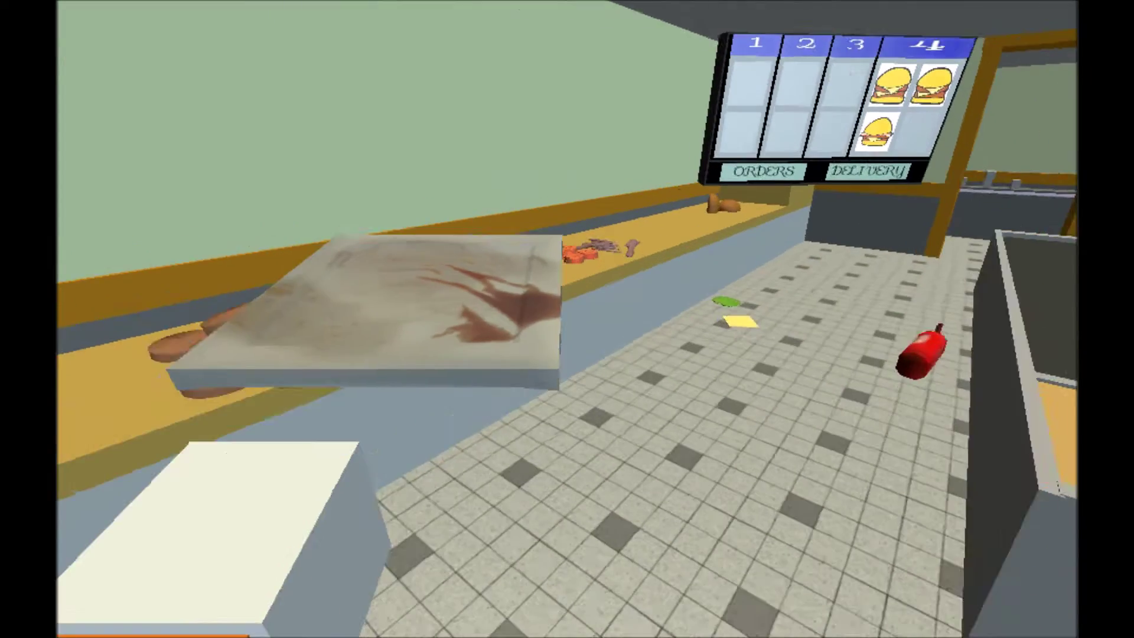
key(w)
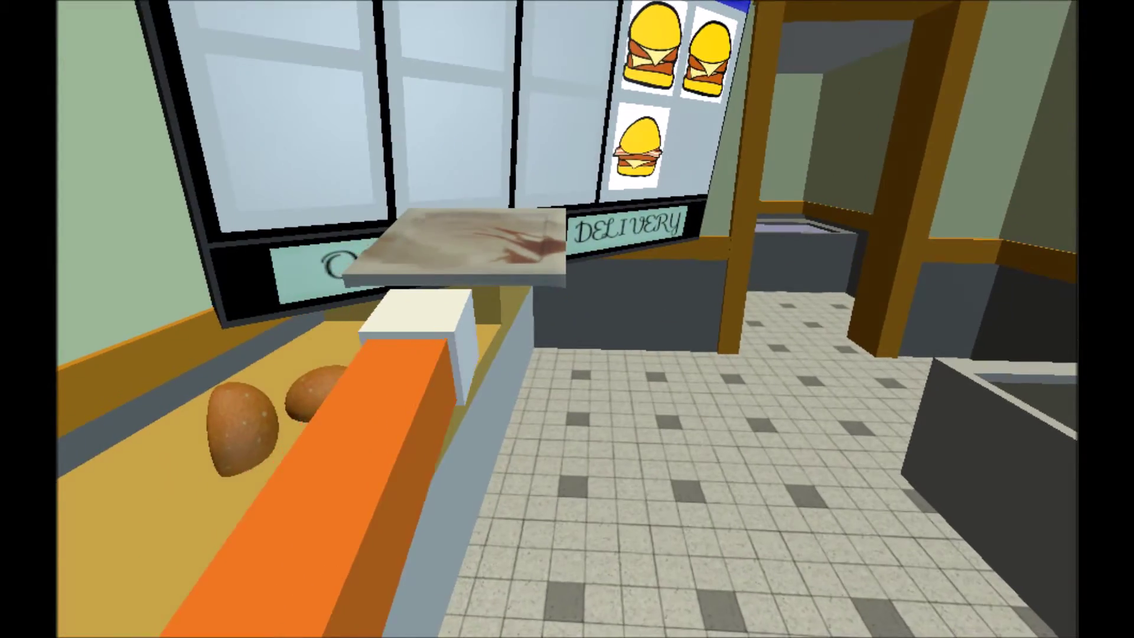
key(w)
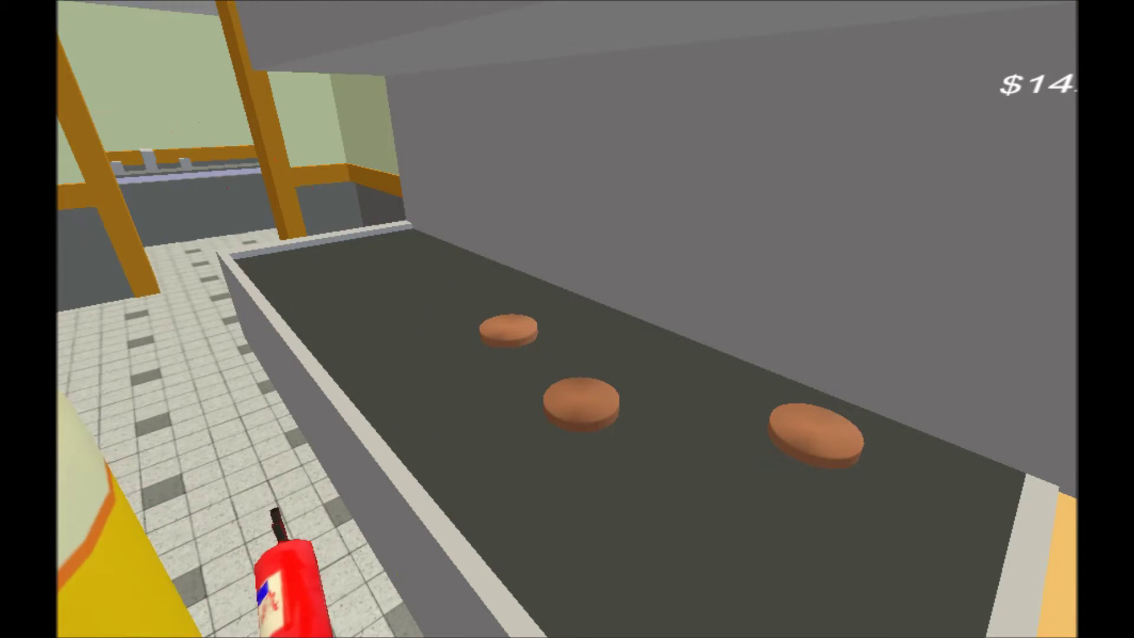
Step: Put a patty on the grill to cook, then drop the held patty onto the bun
click(567, 320)
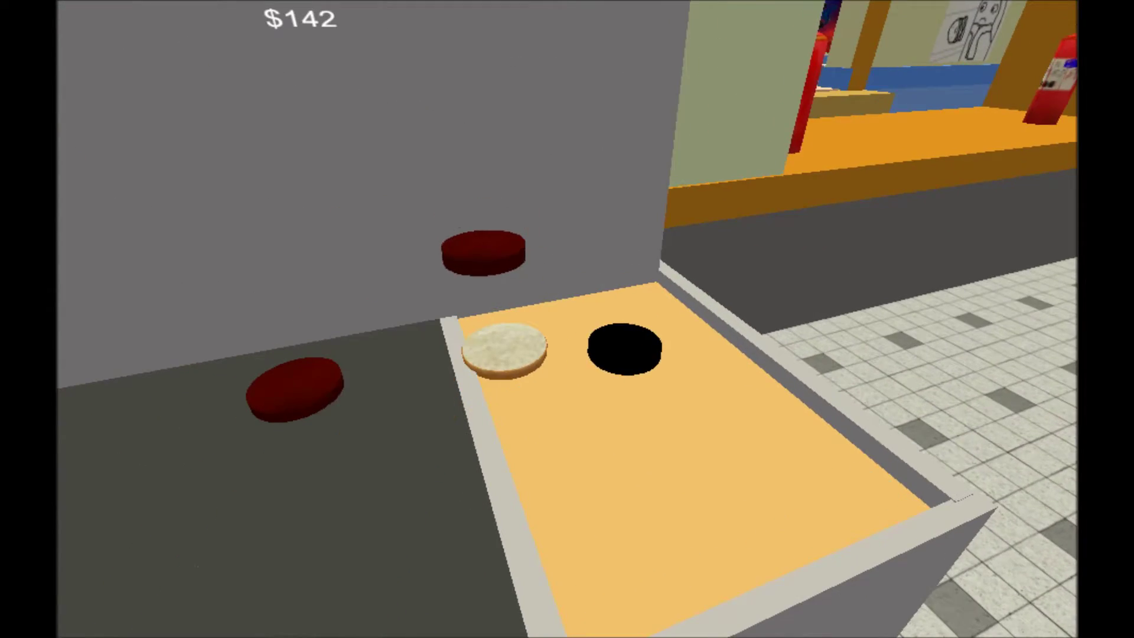
click(567, 319)
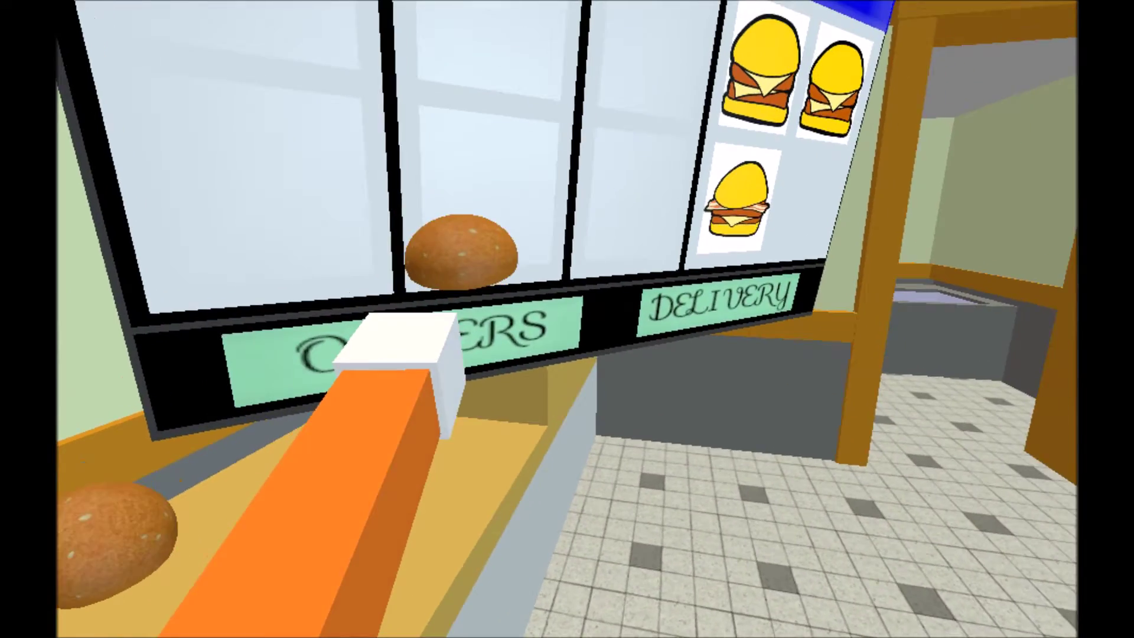
Step: Return to the grill counter and add the top bun over the patty and cheese
key(w)
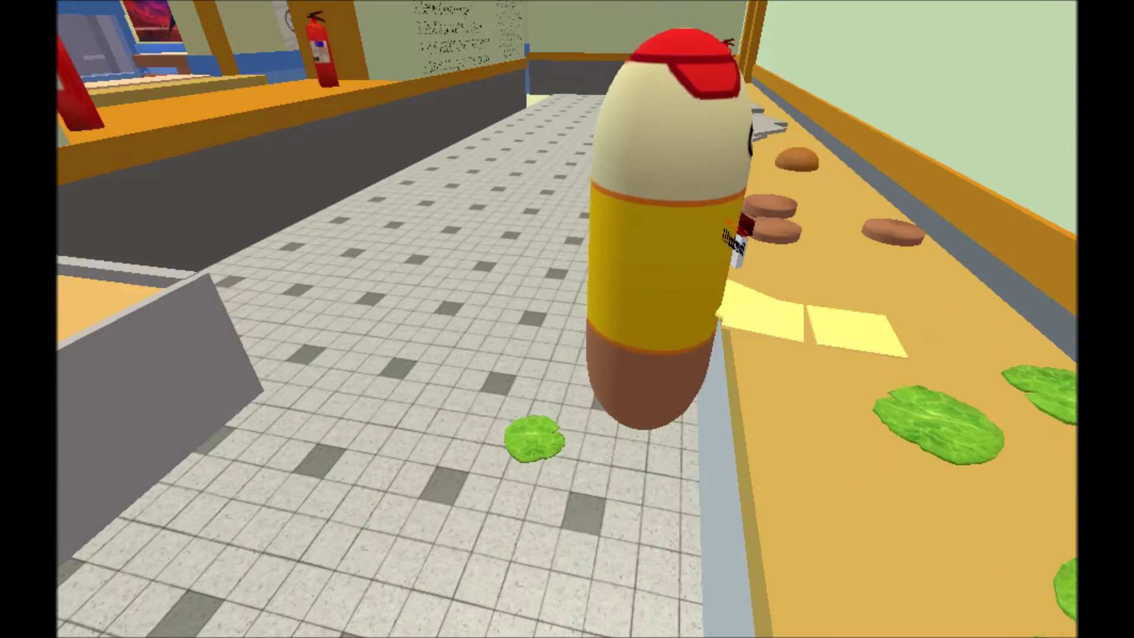
click(567, 320)
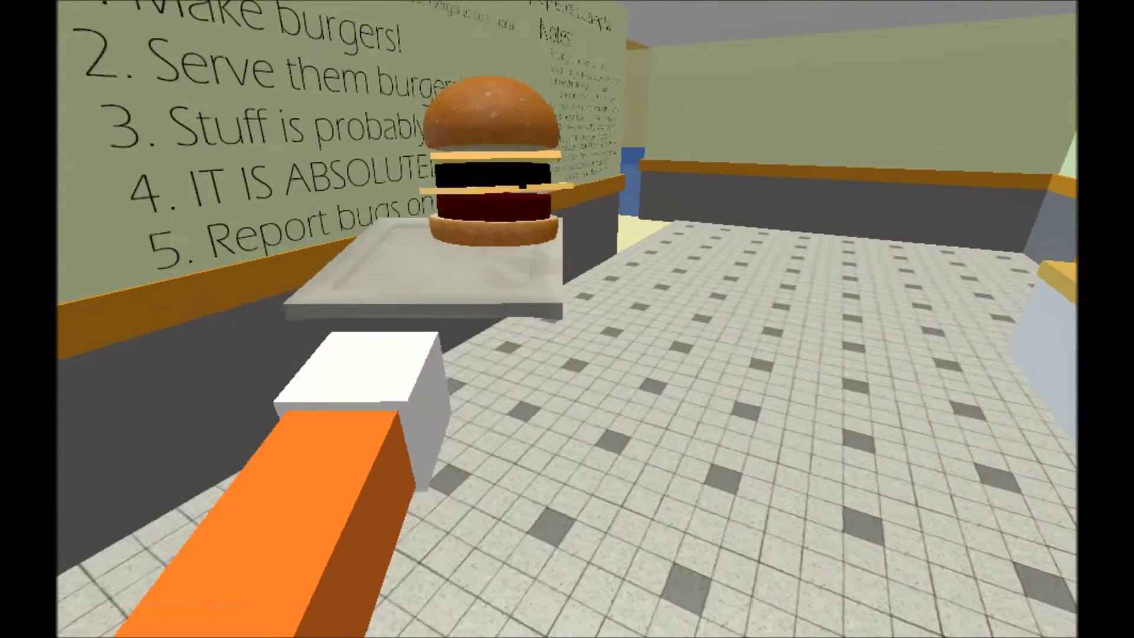
Step: Carry the burger tray along the counter and around the corner toward the dining tables
key(w)
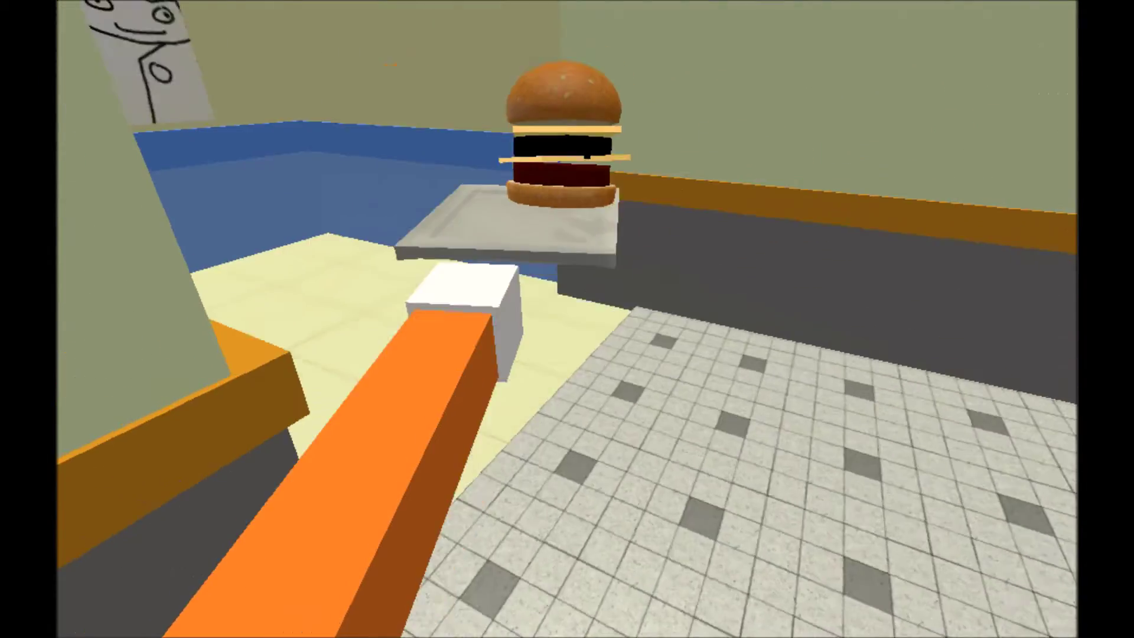
key(w)
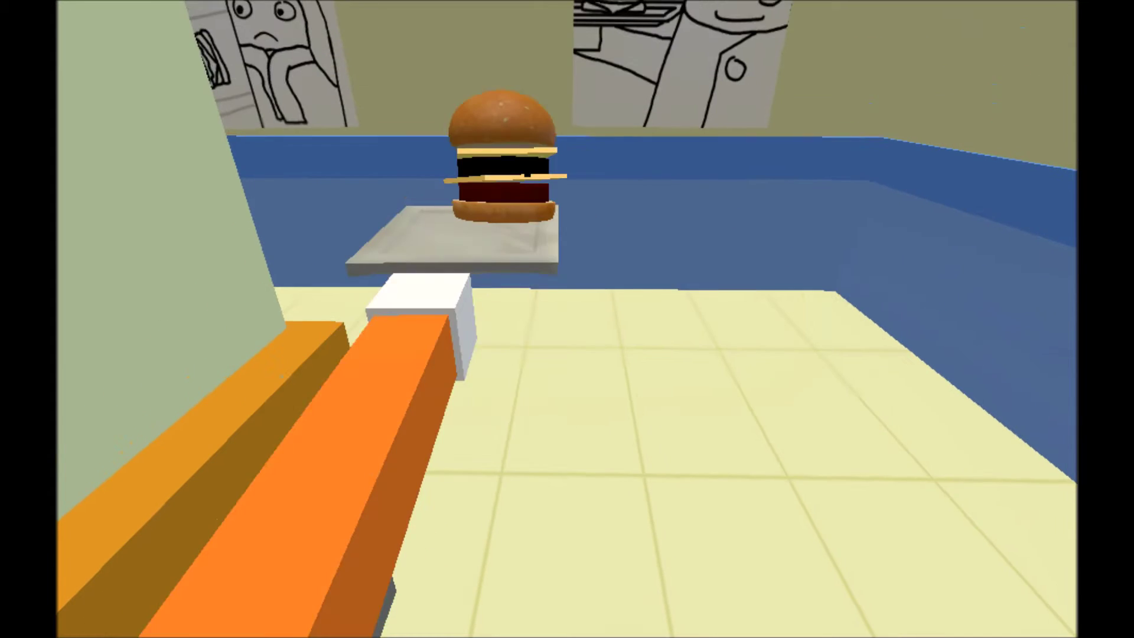
key(w)
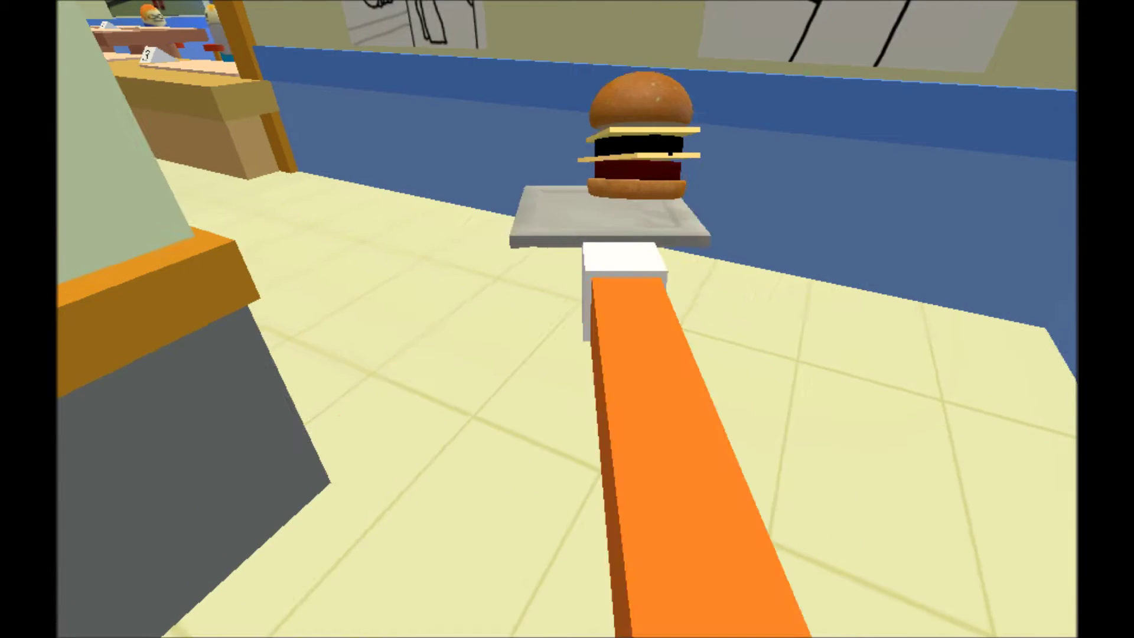
key(w)
key(w)
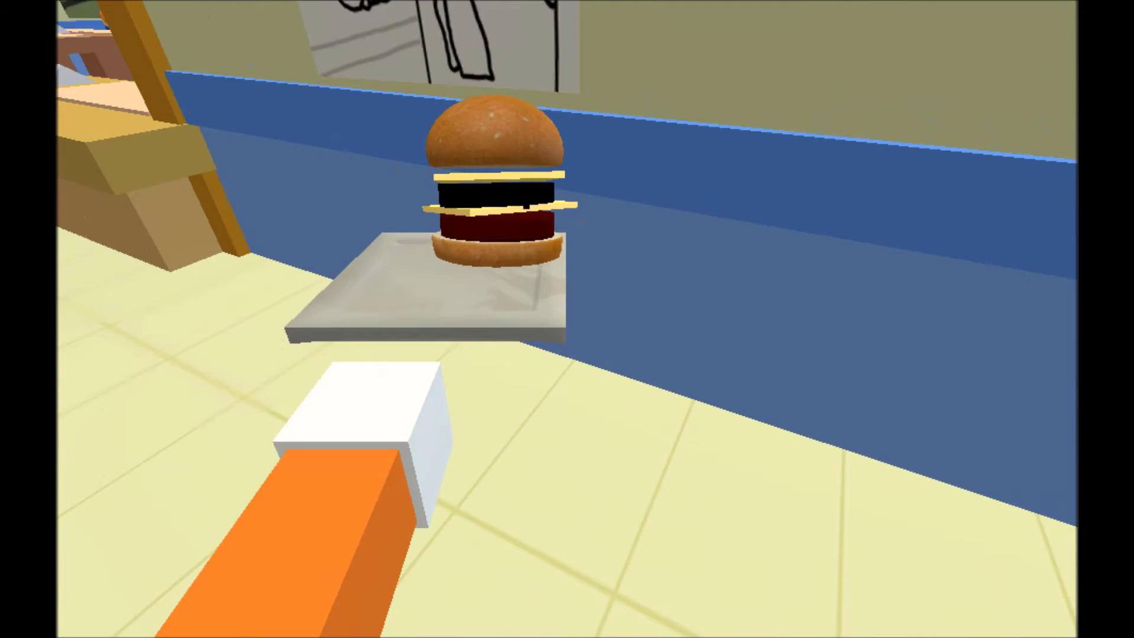
key(w)
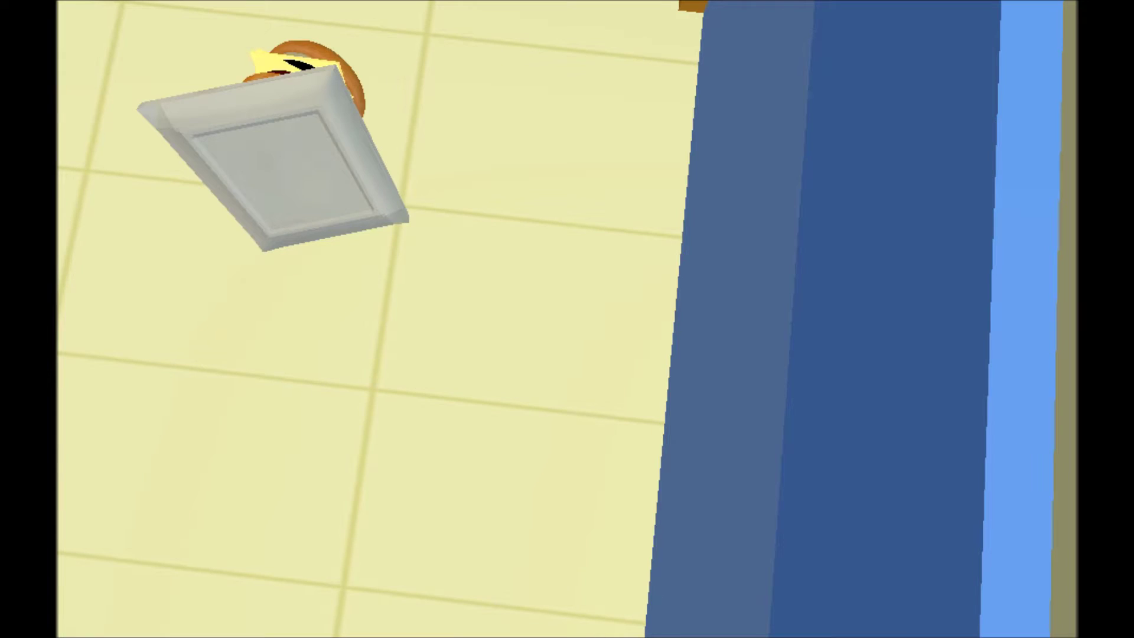
Step: Turn toward the fallen tray, walk up to it and nudge it to right it
key(a)
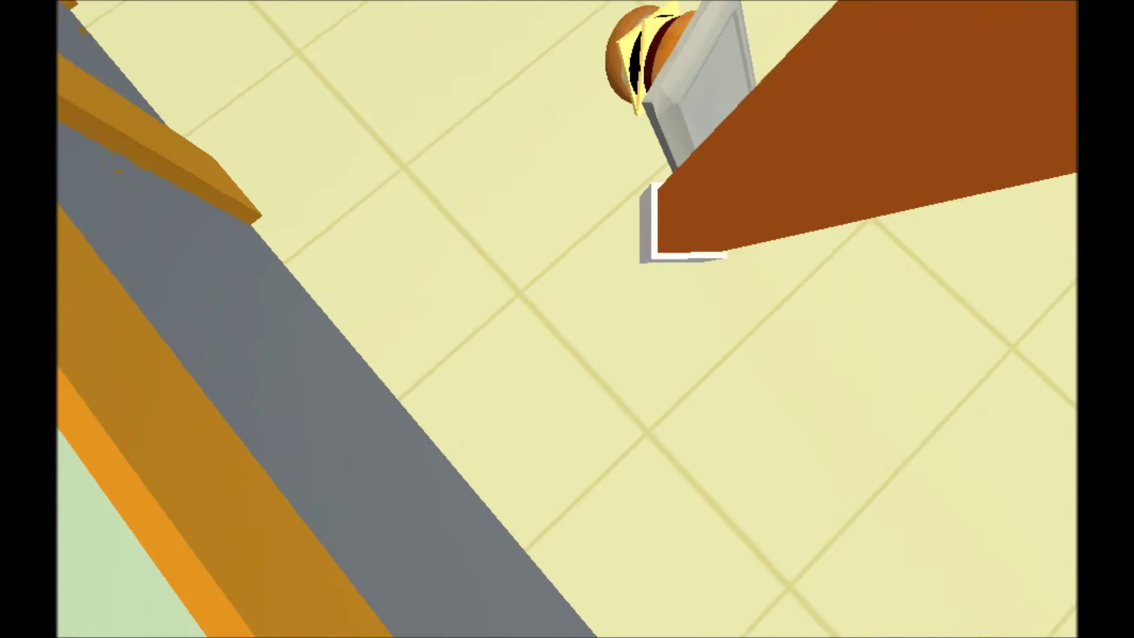
key(w)
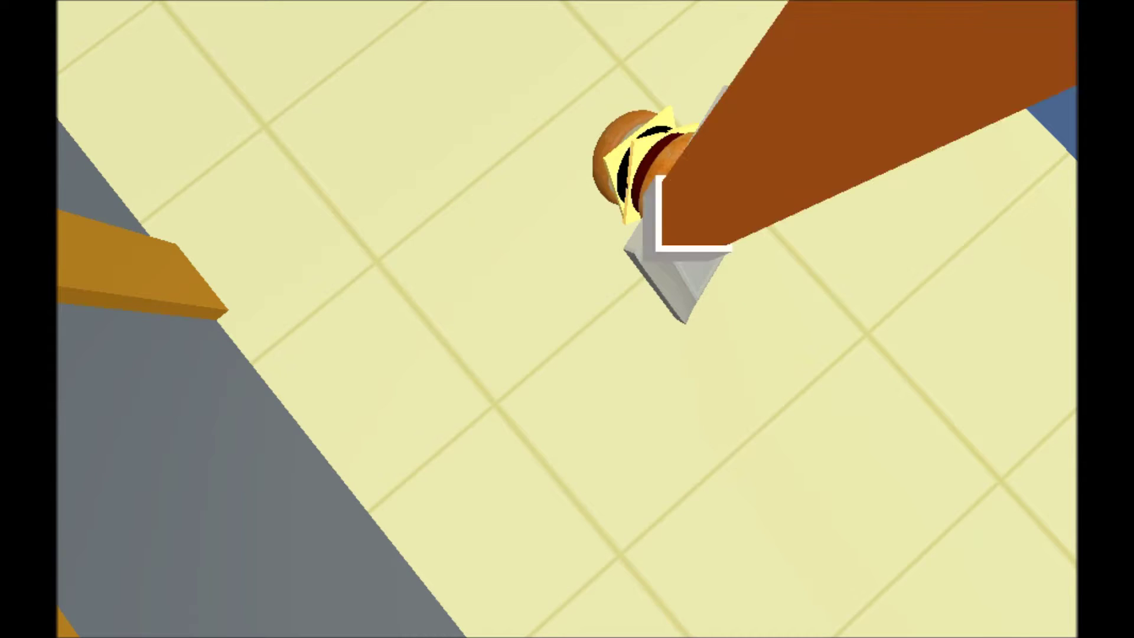
key(w)
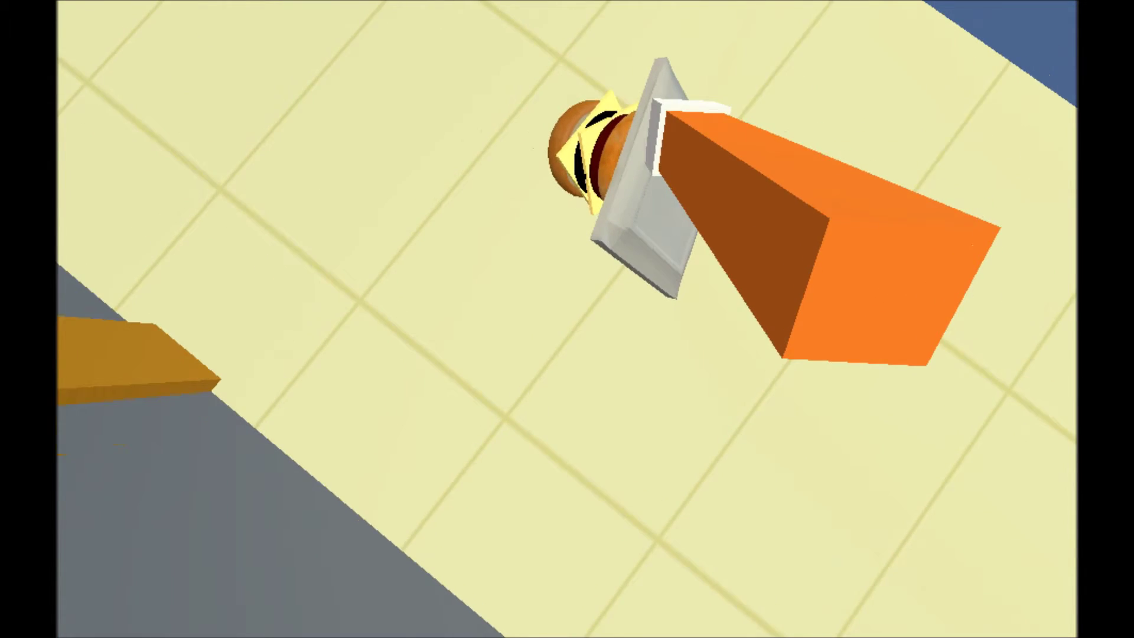